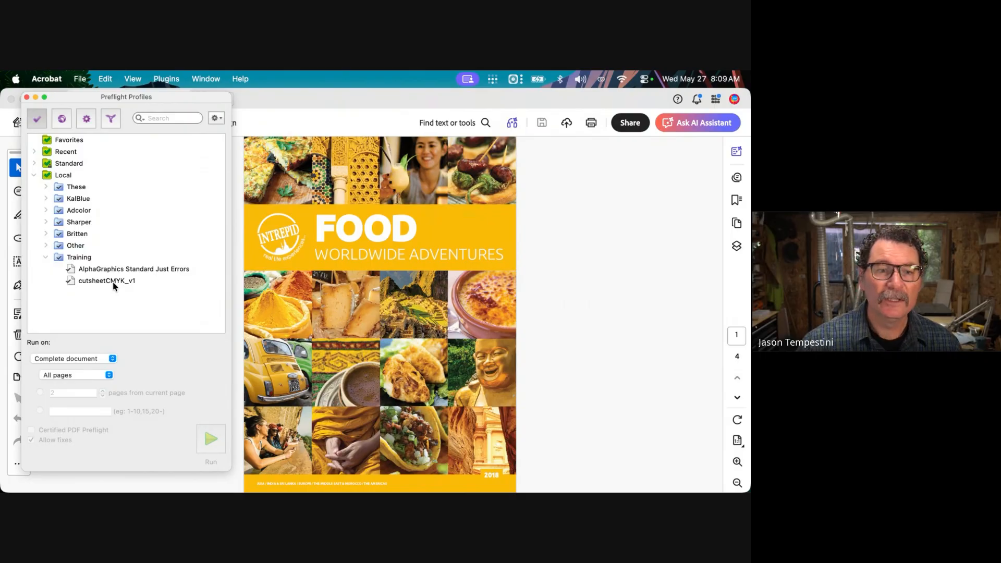
# - Select the cutsheetCMYK_v1 training profile and look through the Standard profiles, including the Ghent PDF Workgroup 2022 Specifications (PDFX-4)
pyautogui.click(114, 284)
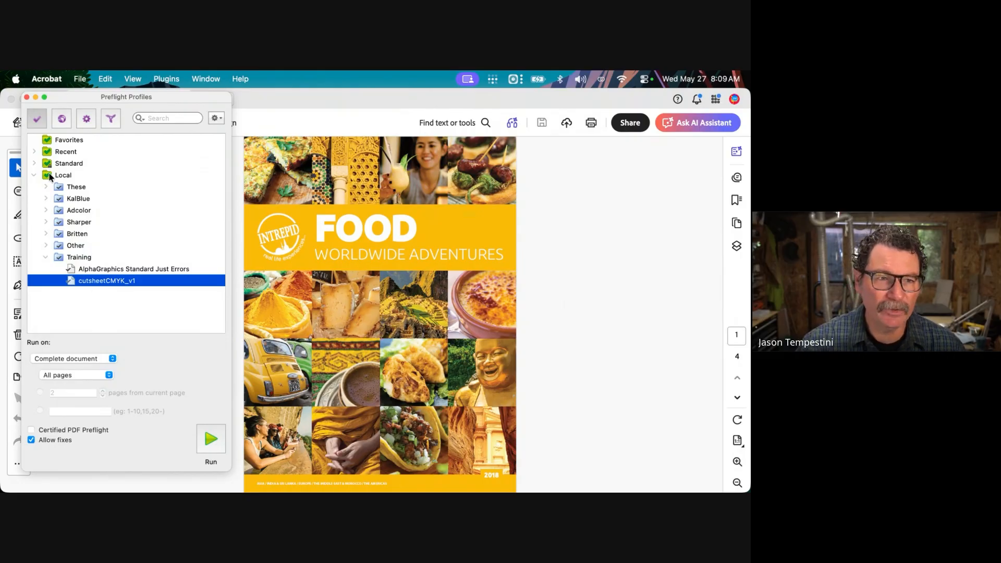
pyautogui.click(35, 163)
pyautogui.scroll(-1, 132, 284)
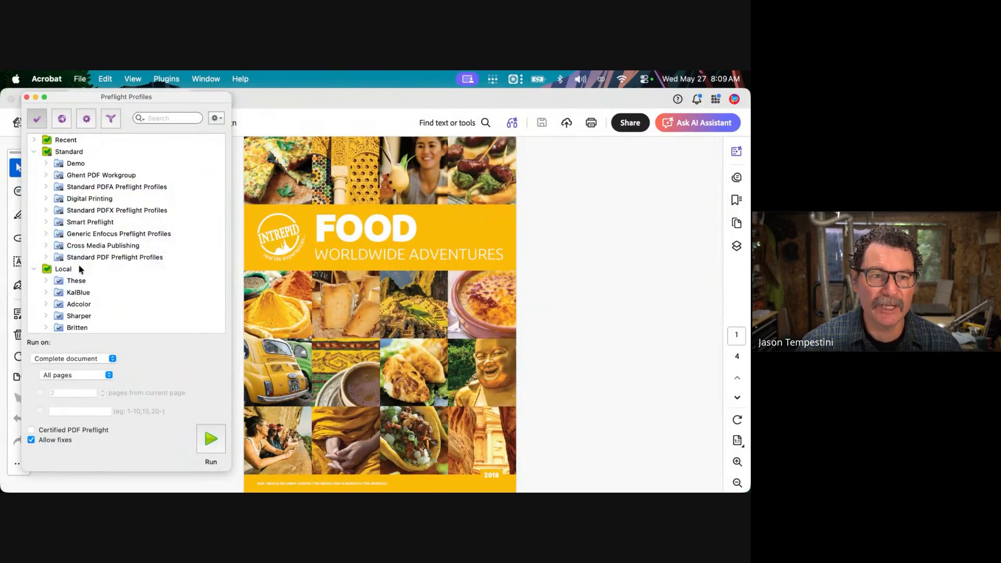
pyautogui.click(46, 175)
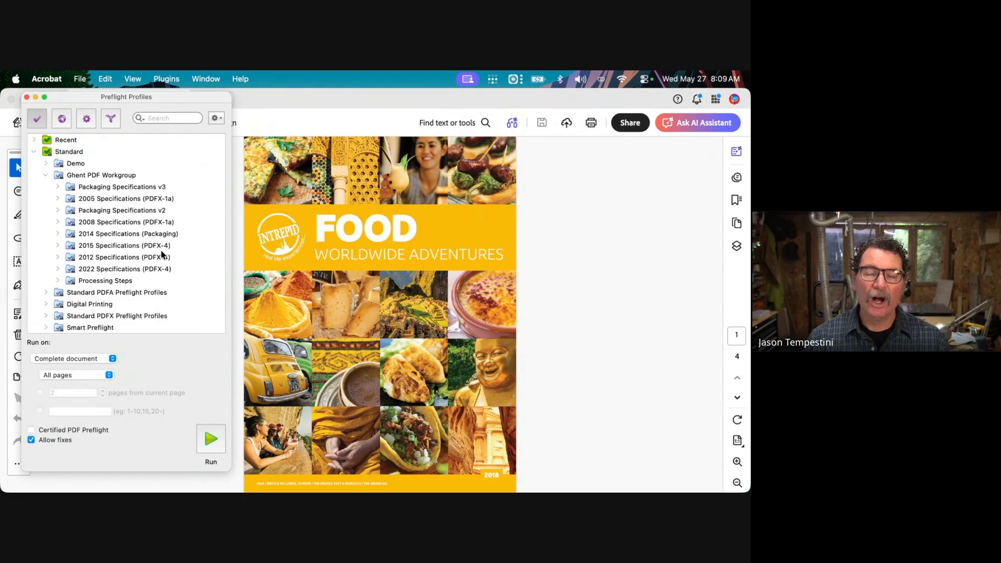
pyautogui.click(57, 269)
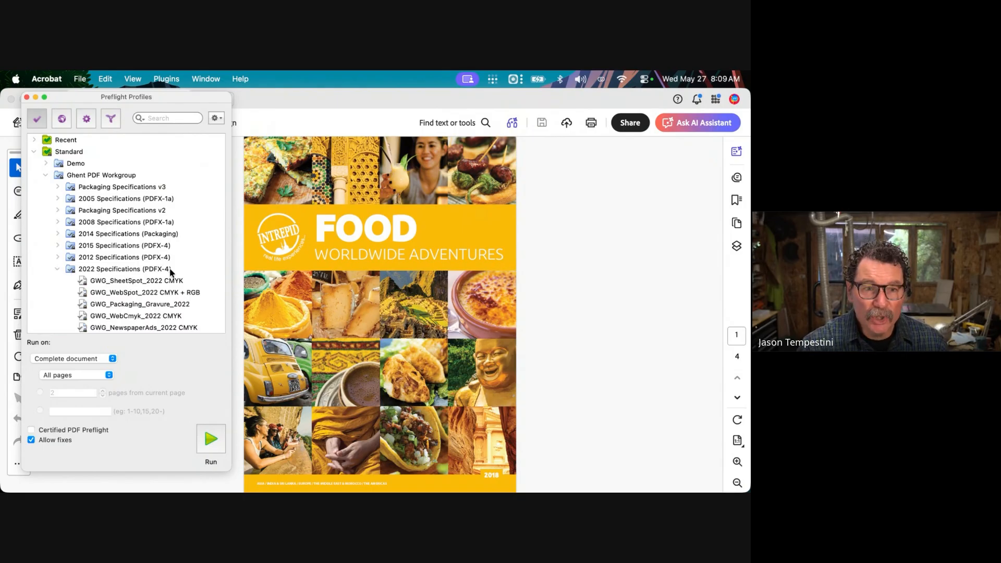
pyautogui.scroll(-5, 171, 271)
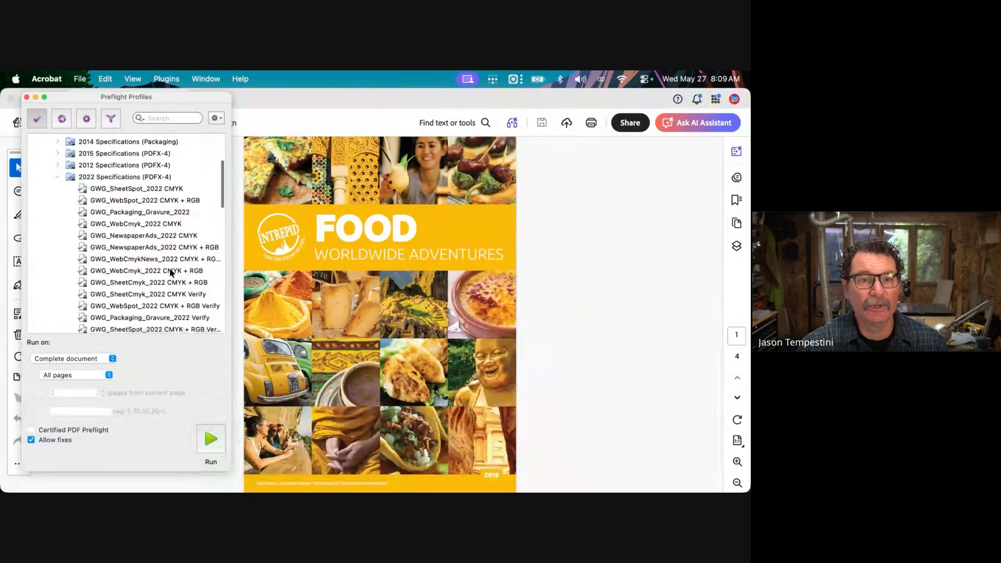
pyautogui.scroll(-7, 172, 271)
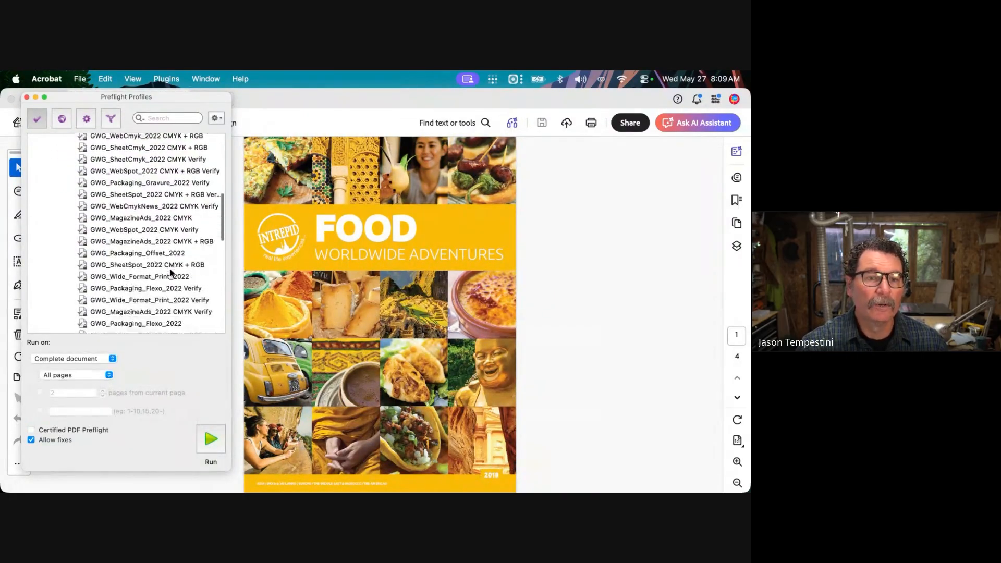
pyautogui.scroll(-9, 170, 271)
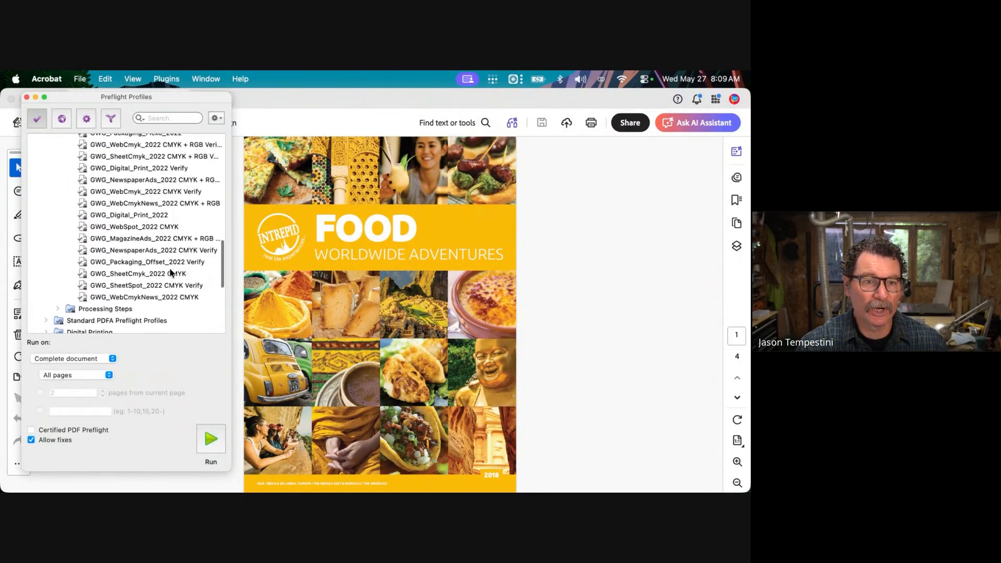
pyautogui.scroll(15, 170, 271)
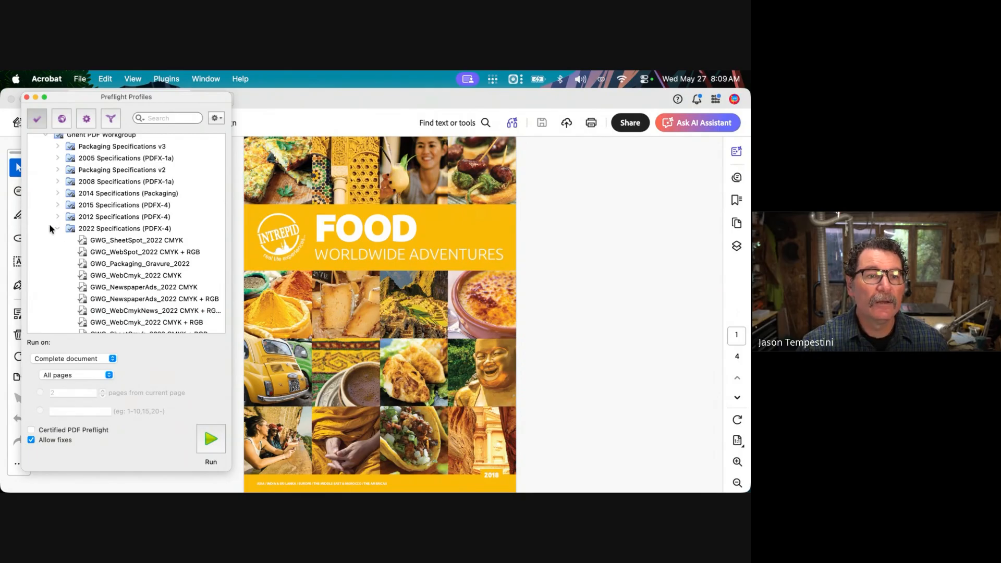
pyautogui.click(57, 228)
pyautogui.scroll(3, 57, 227)
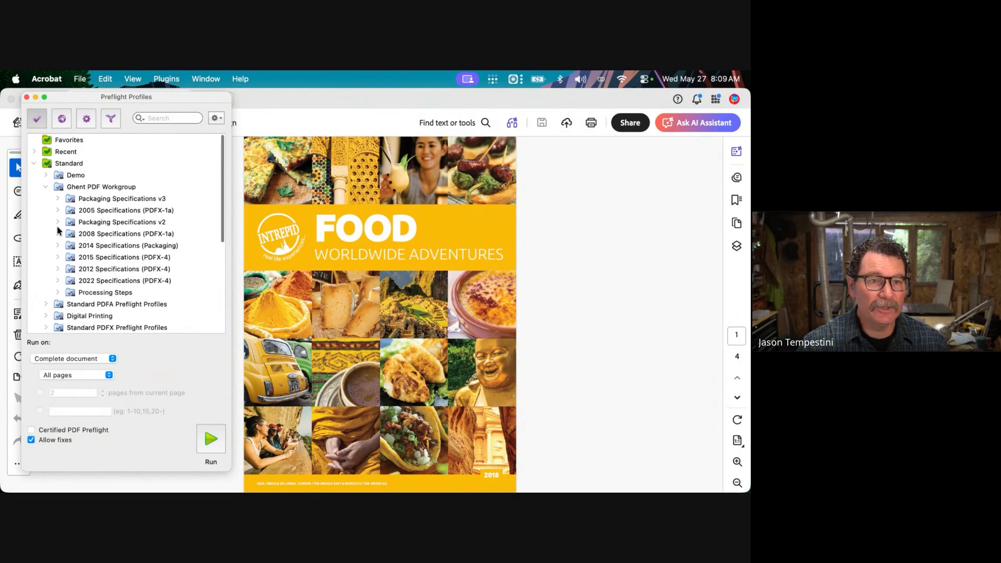
pyautogui.click(45, 187)
pyautogui.scroll(-3, 156, 270)
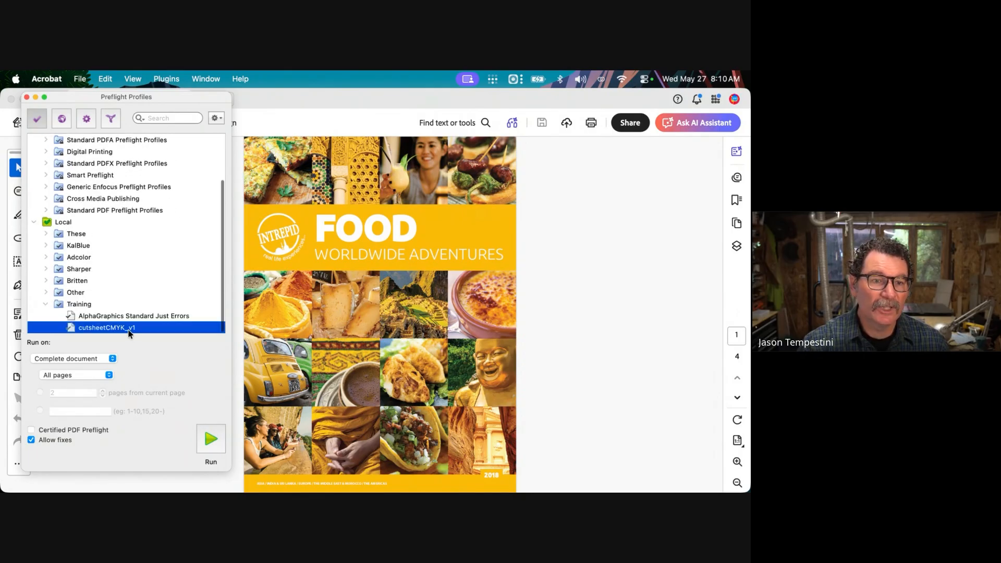
pyautogui.scroll(5, 89, 223)
pyautogui.click(34, 163)
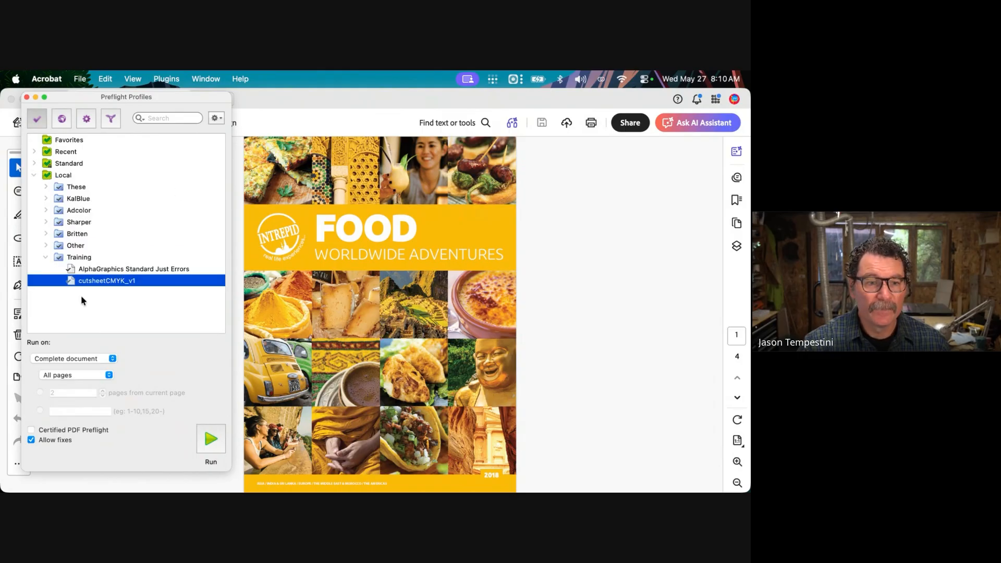
# - Run the cutsheetCMYK_v1 preflight profile on all pages of the document with fixes allowed, and reposition the results window
pyautogui.click(213, 439)
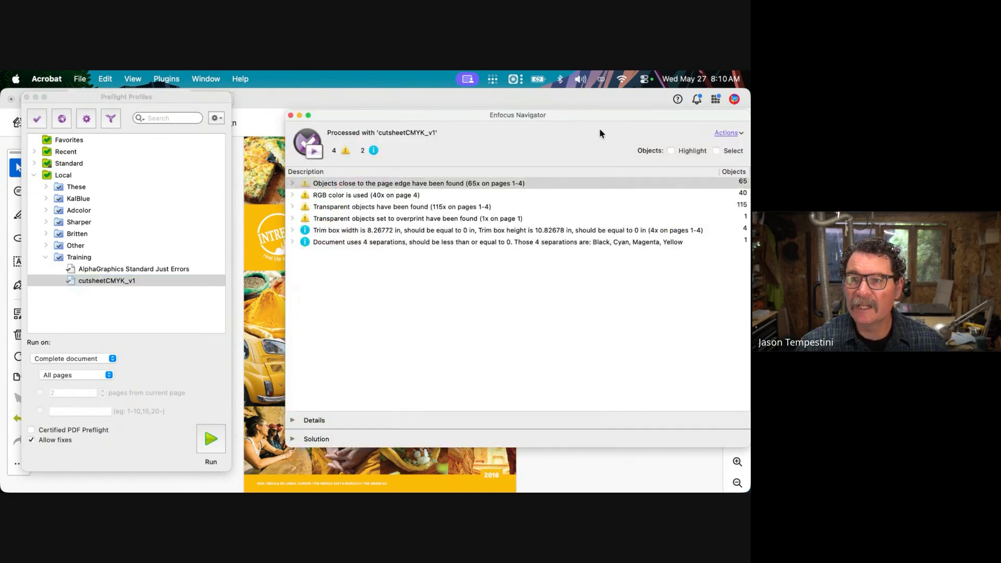
pyautogui.moveTo(598, 112); pyautogui.dragTo(488, 110)
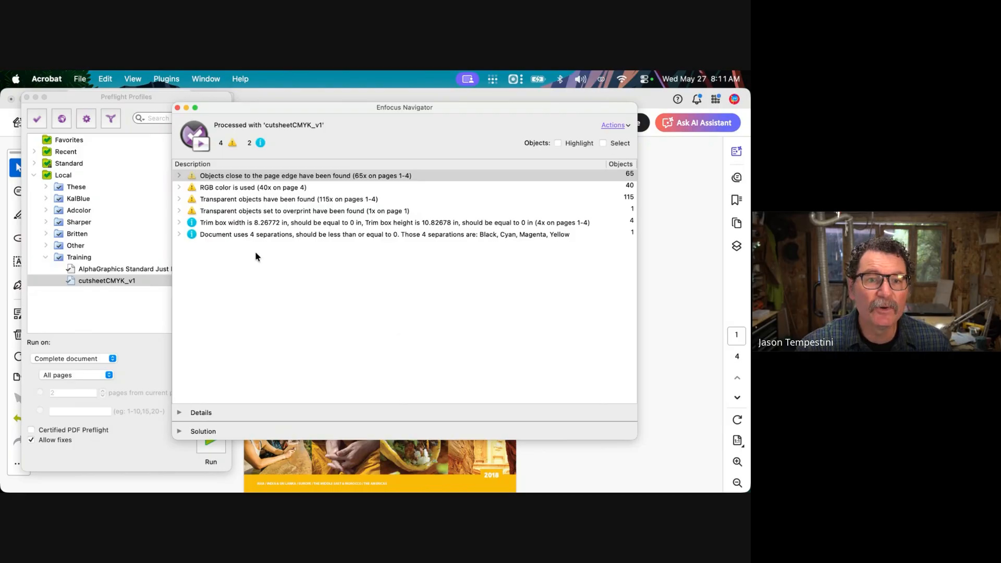
pyautogui.moveTo(289, 109); pyautogui.dragTo(292, 99)
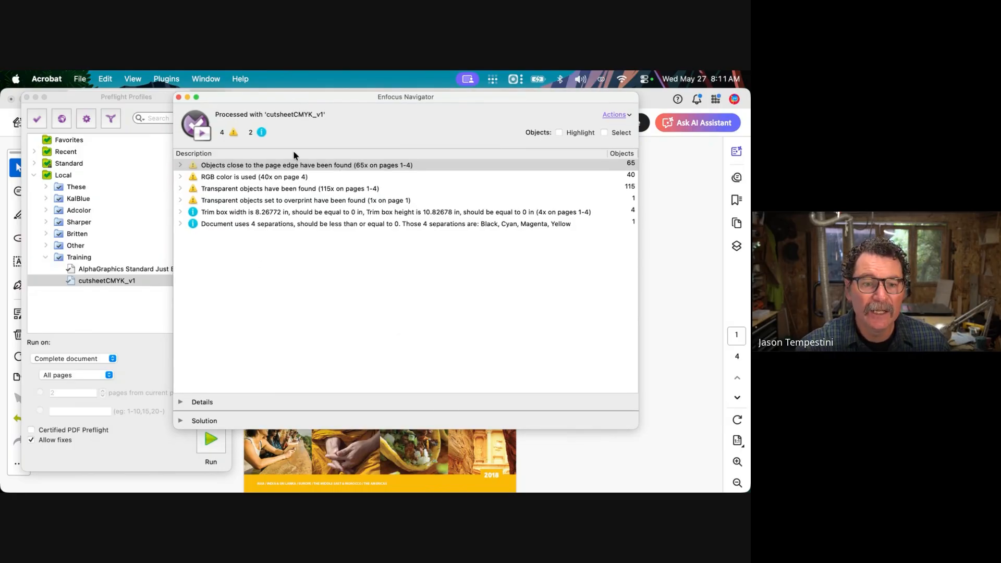
# - Examine the details and the proposed solution for the warning about objects close to the page edge
pyautogui.click(179, 403)
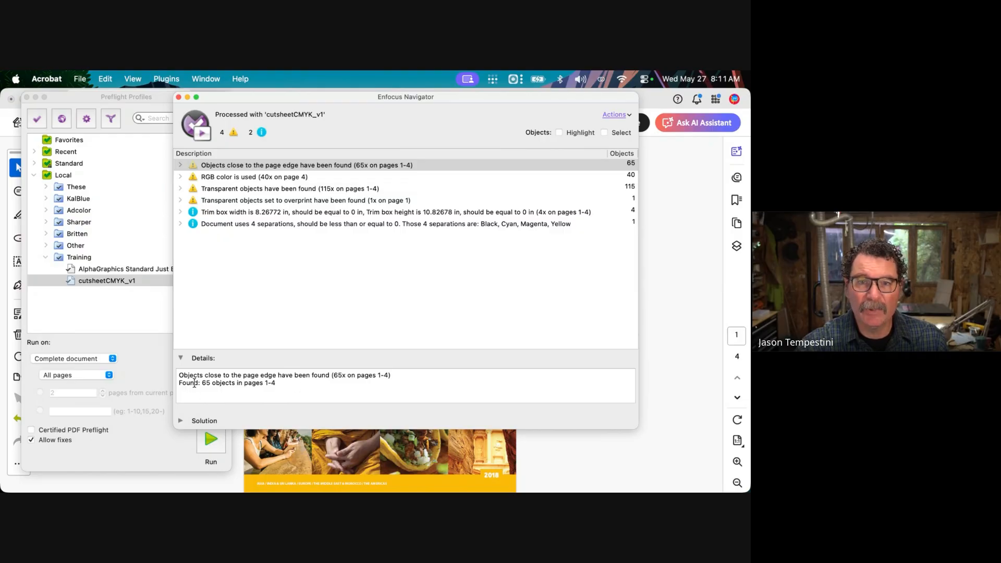
pyautogui.click(180, 360)
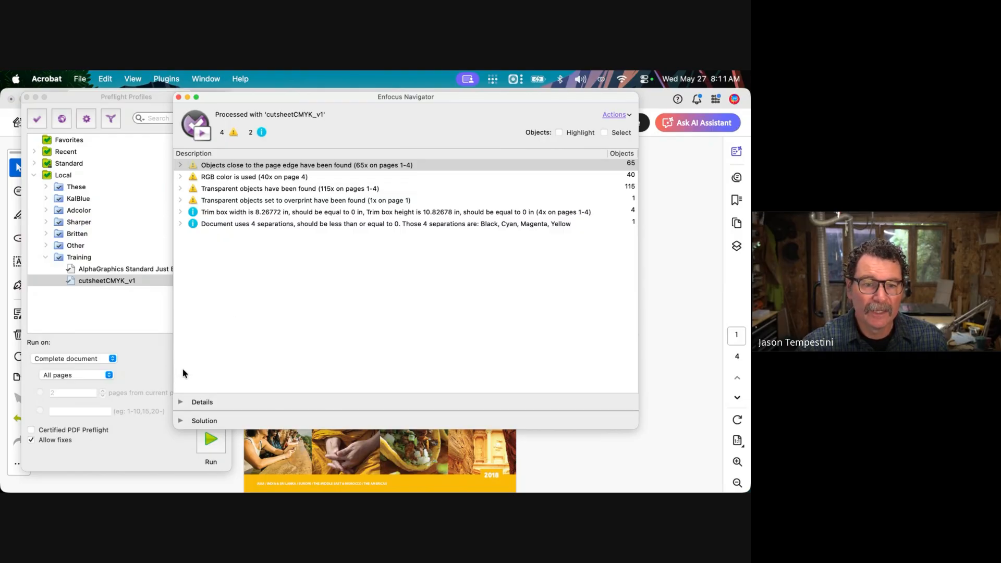
pyautogui.click(181, 420)
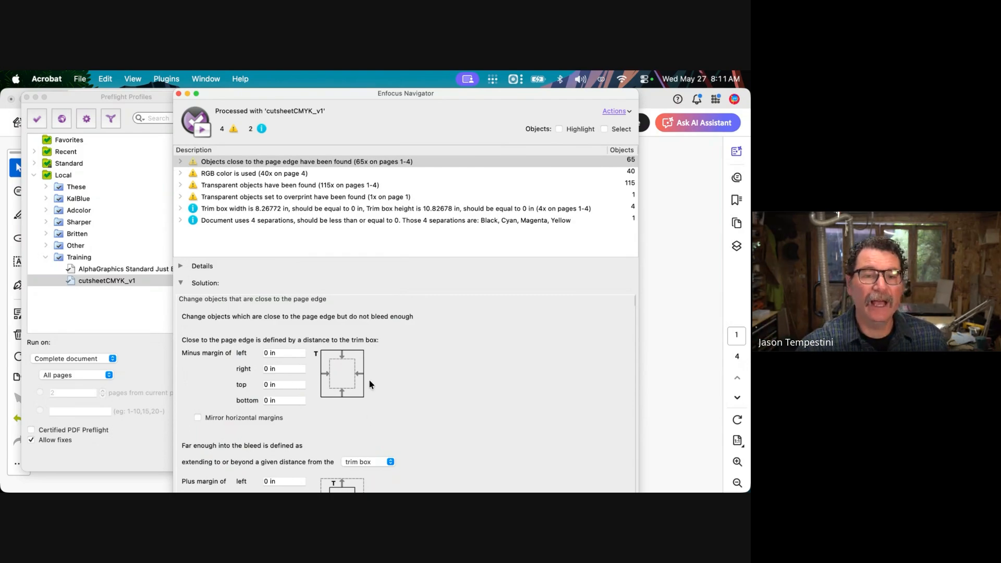
pyautogui.click(181, 283)
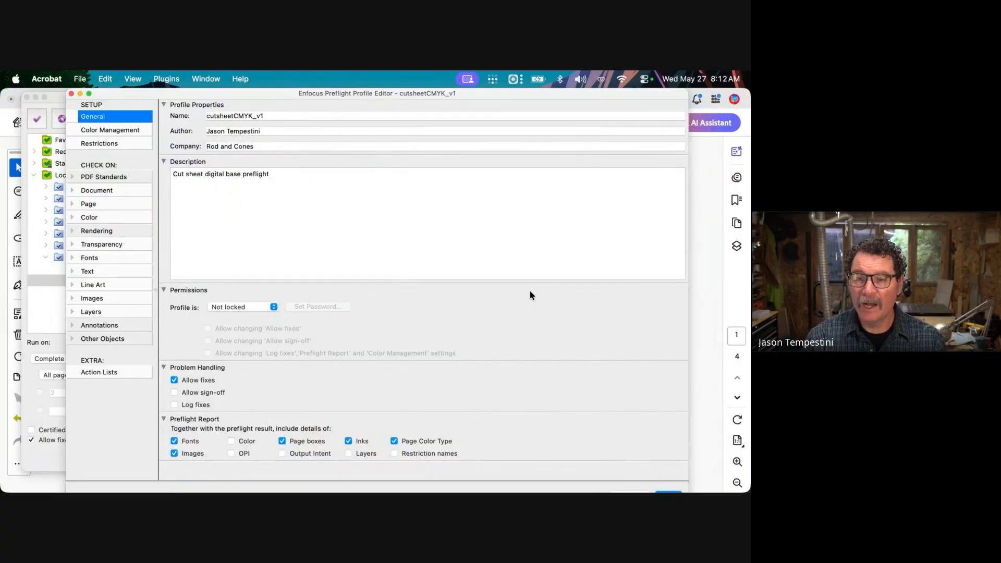
# - Reopen the cutsheetCMYK_v1 profile for editing and enable Log fixes in its problem handling settings
pyautogui.click(669, 491)
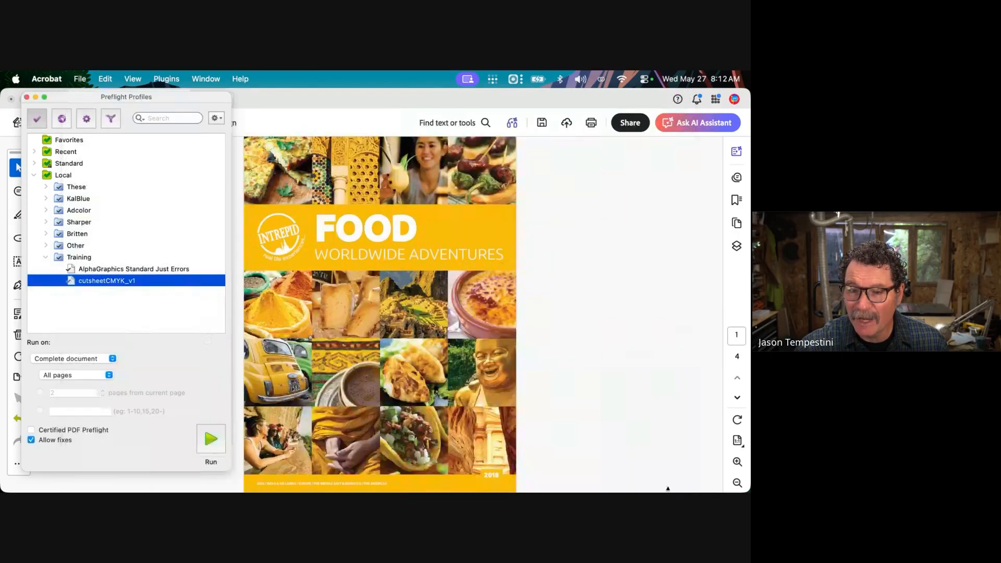
pyautogui.doubleClick(102, 281)
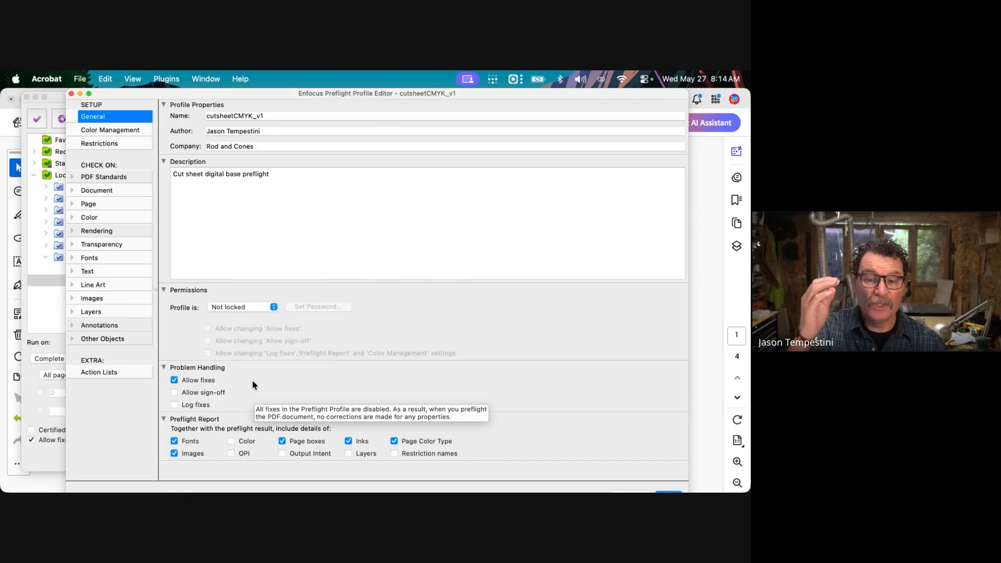
pyautogui.click(175, 406)
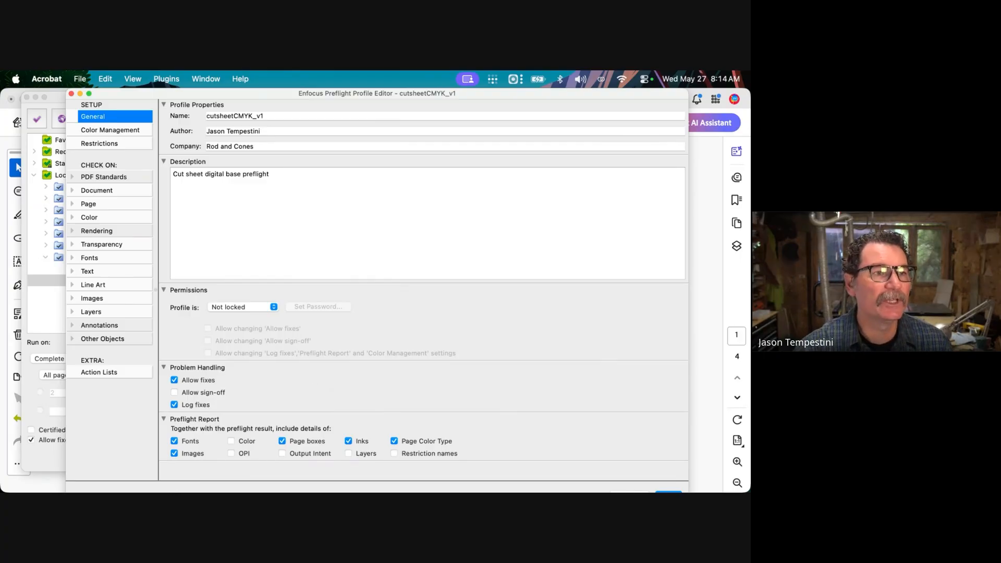
pyautogui.click(668, 491)
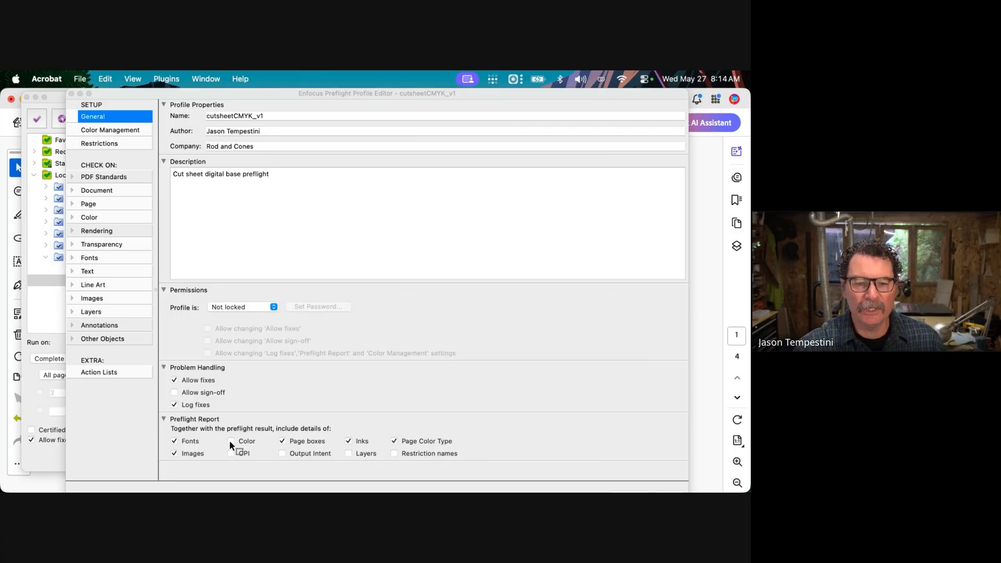
pyautogui.click(391, 396)
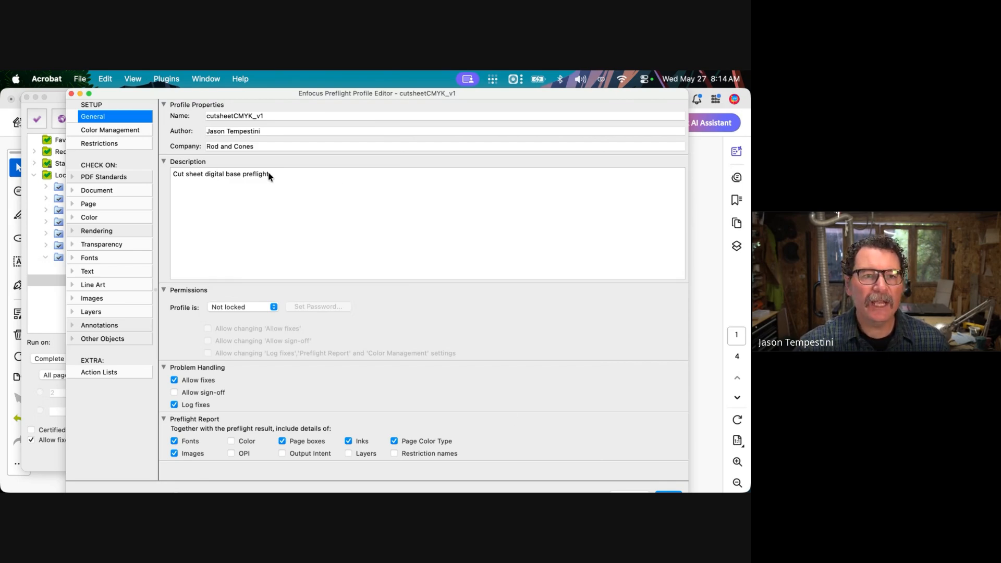
# - Review the profile's Color Management, Restrictions, PDF Standards and General settings
pyautogui.click(105, 131)
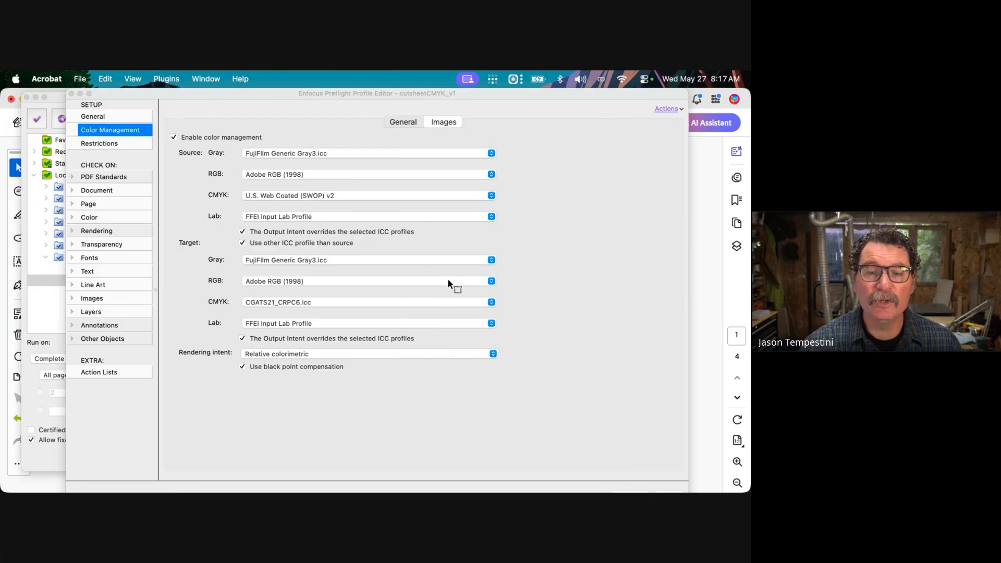
pyautogui.click(438, 344)
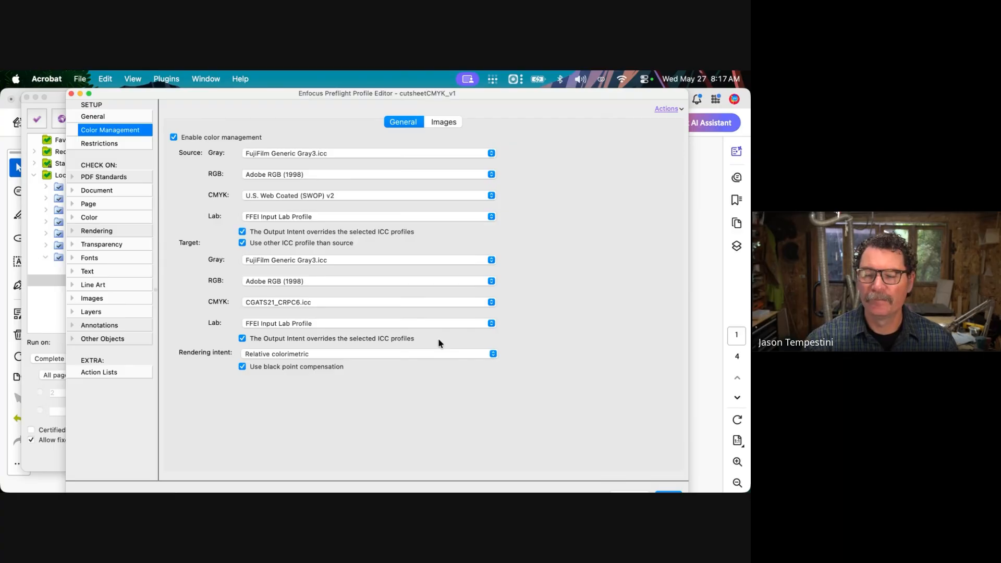
pyautogui.click(105, 145)
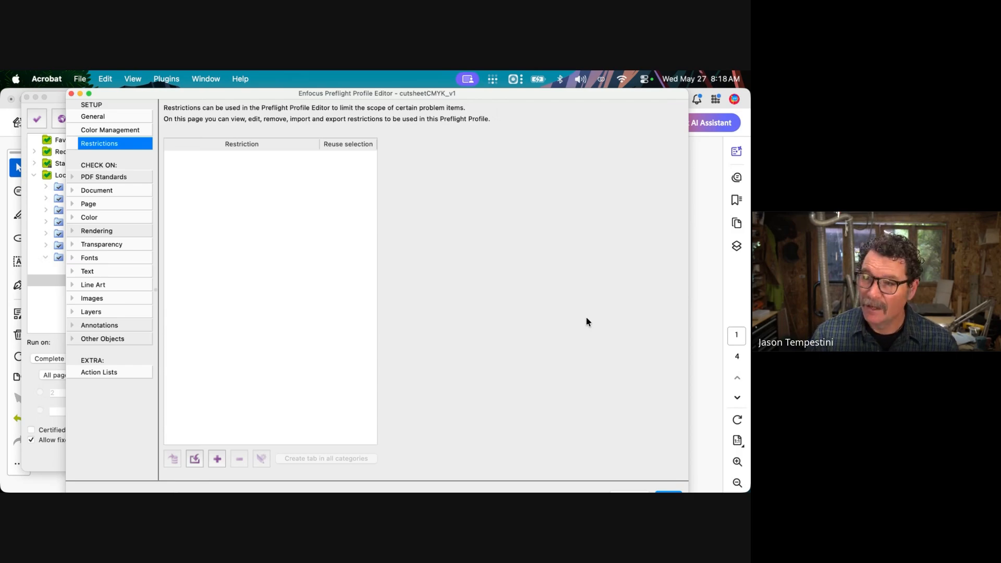
pyautogui.click(94, 177)
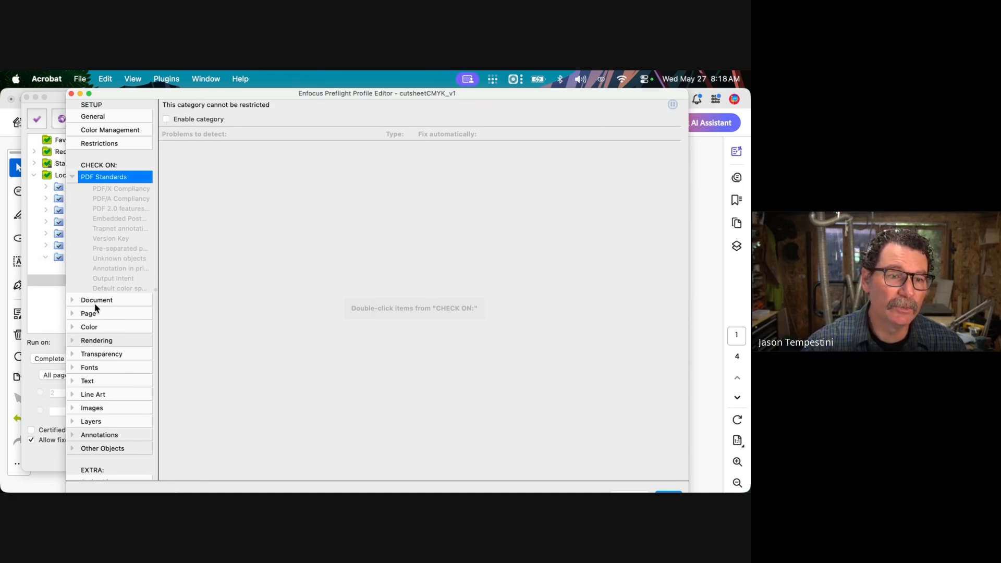
pyautogui.click(97, 144)
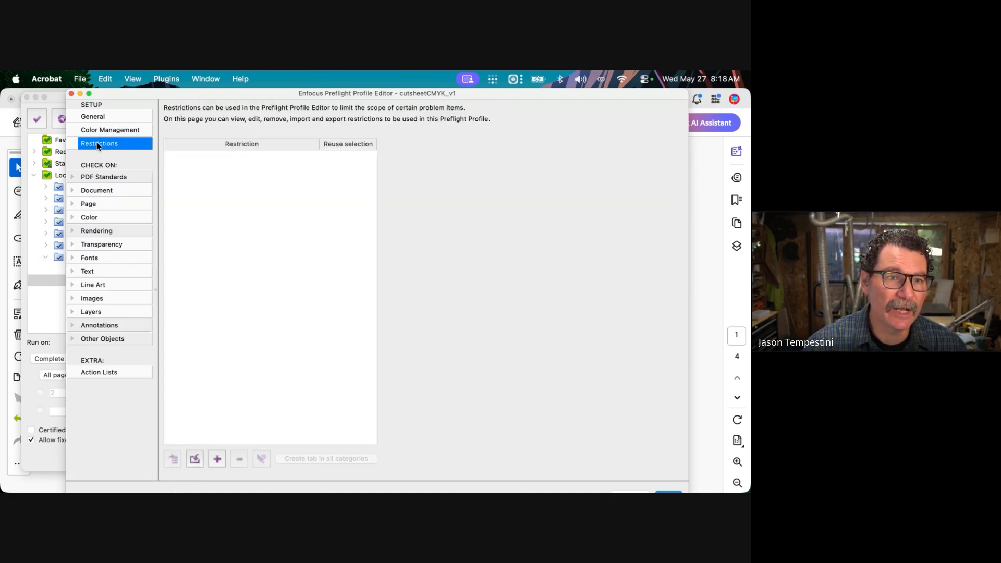
pyautogui.click(99, 118)
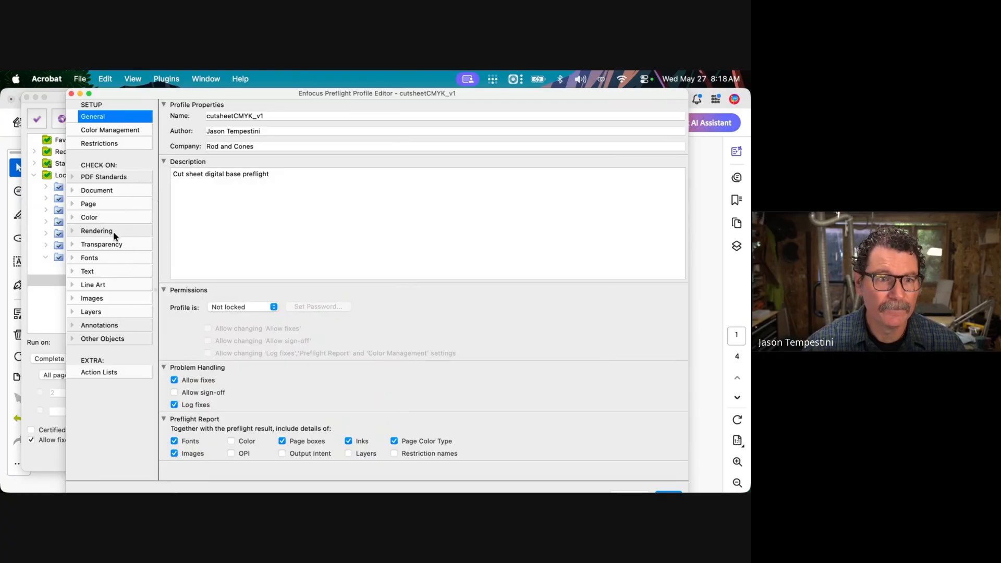
# - Enable the PDF Standards check category in the profile and collapse its list of checks
pyautogui.click(99, 177)
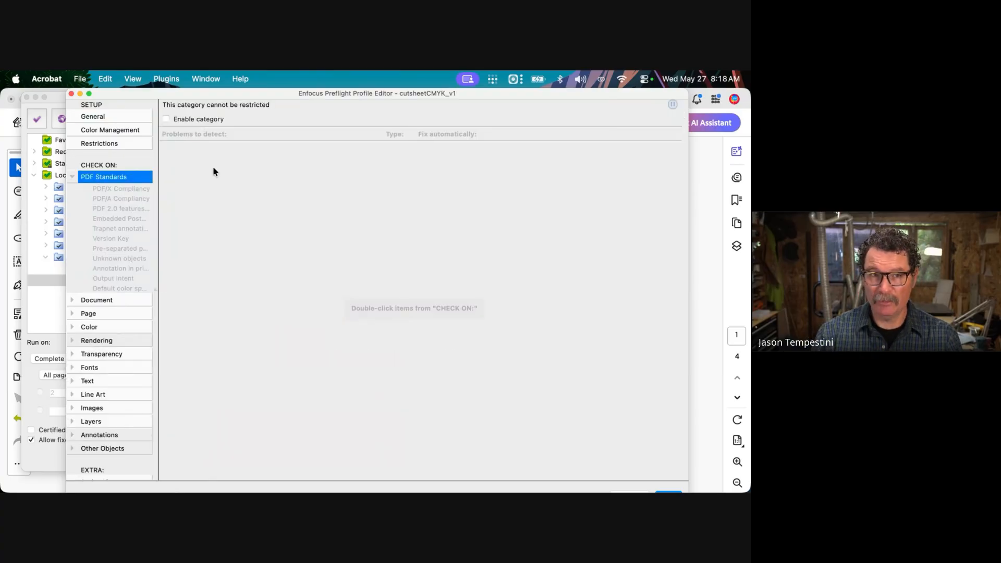
pyautogui.click(189, 121)
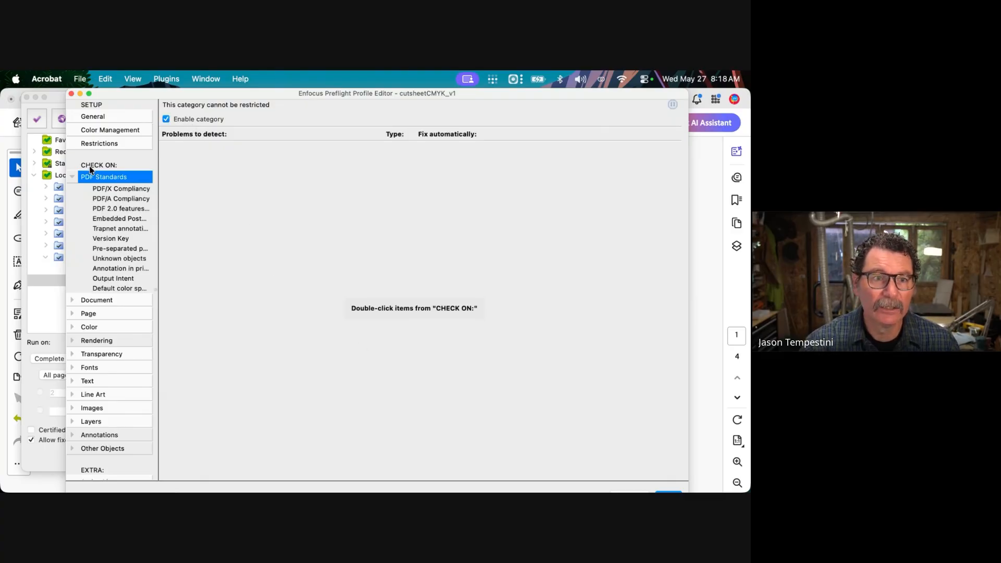
pyautogui.click(73, 177)
pyautogui.click(119, 146)
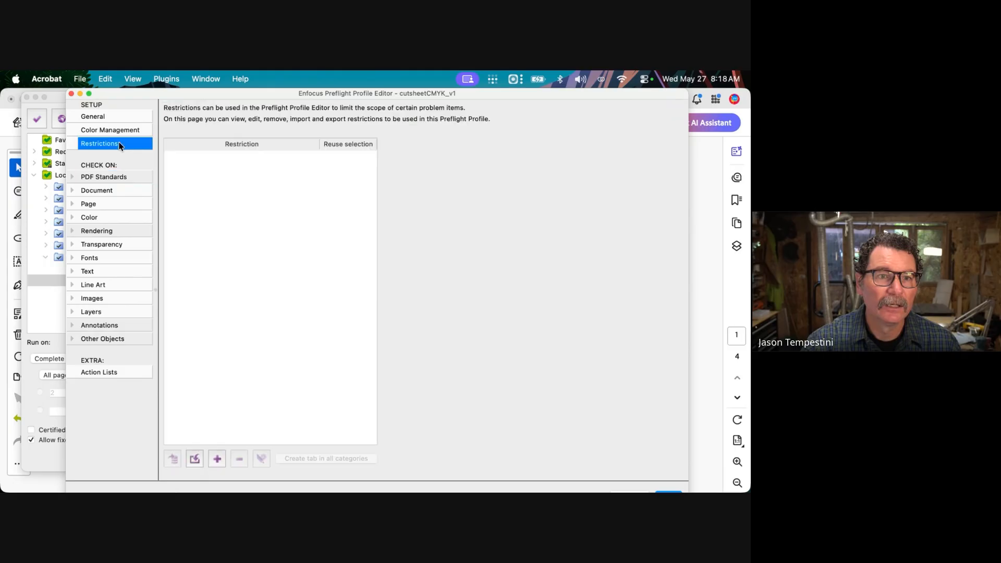
# - Add a PDF/X Compliancy check to the PDF Standards category and remove it again
pyautogui.doubleClick(120, 177)
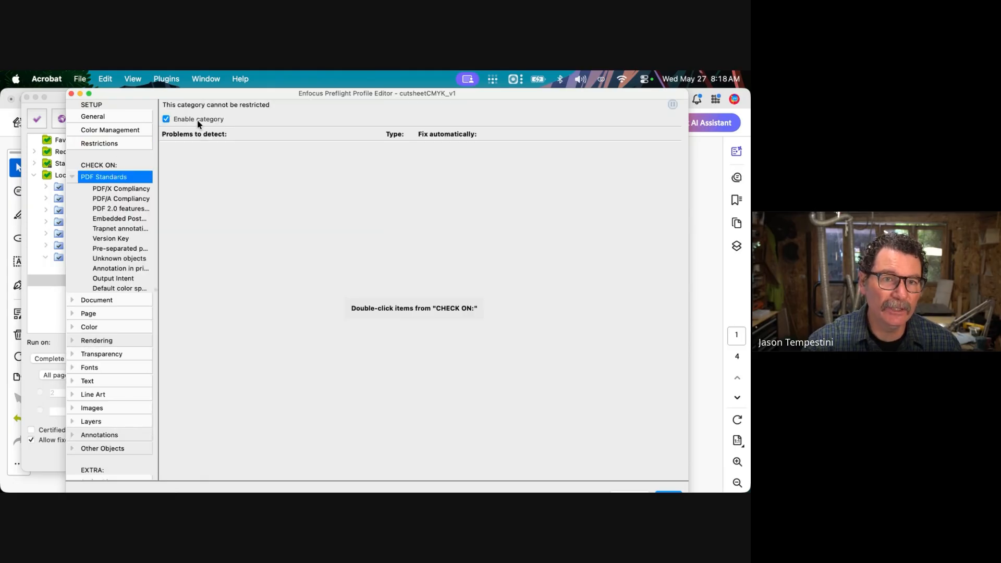
pyautogui.doubleClick(130, 190)
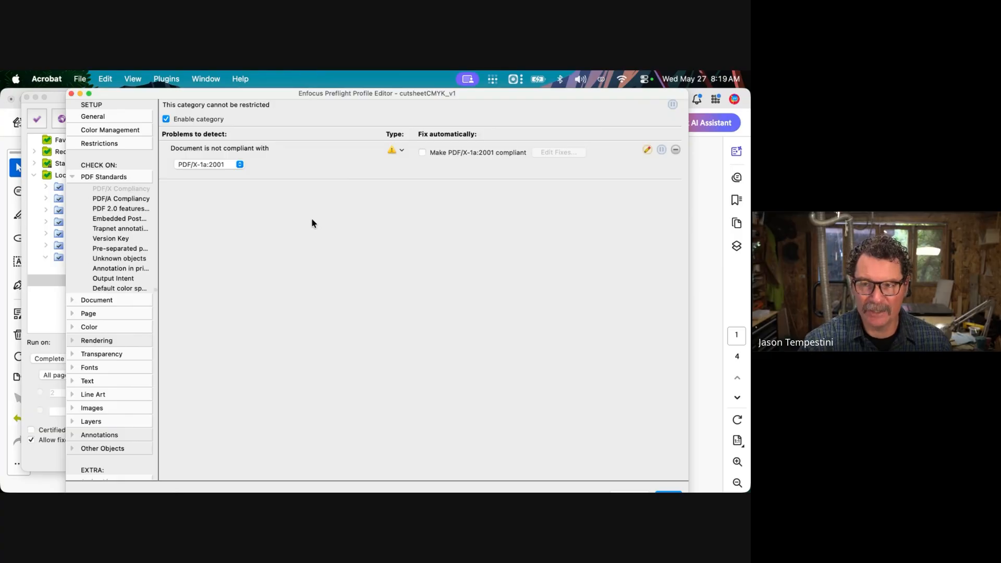
pyautogui.click(675, 150)
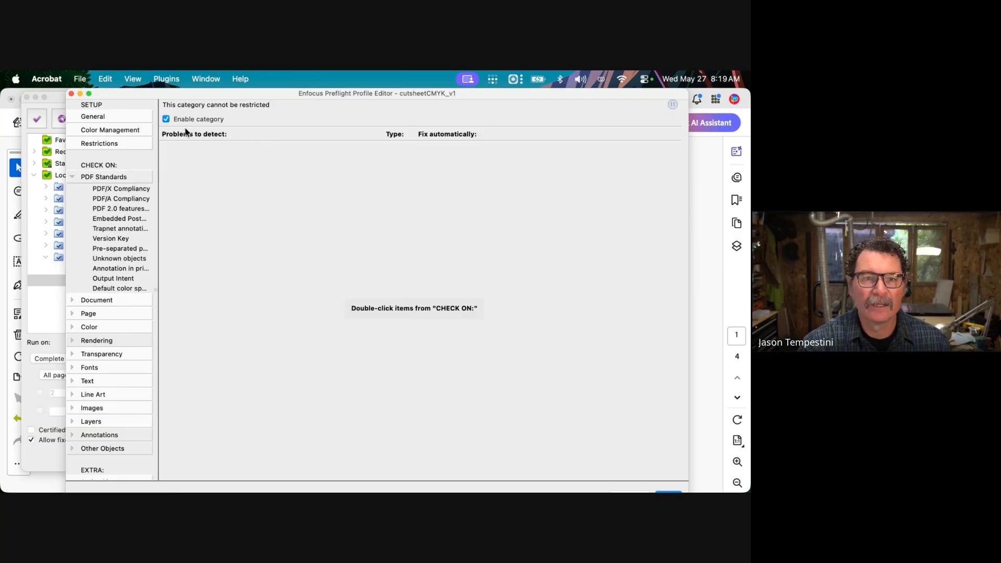
# - Disable the PDF Standards check category and collapse its list of checks
pyautogui.click(166, 120)
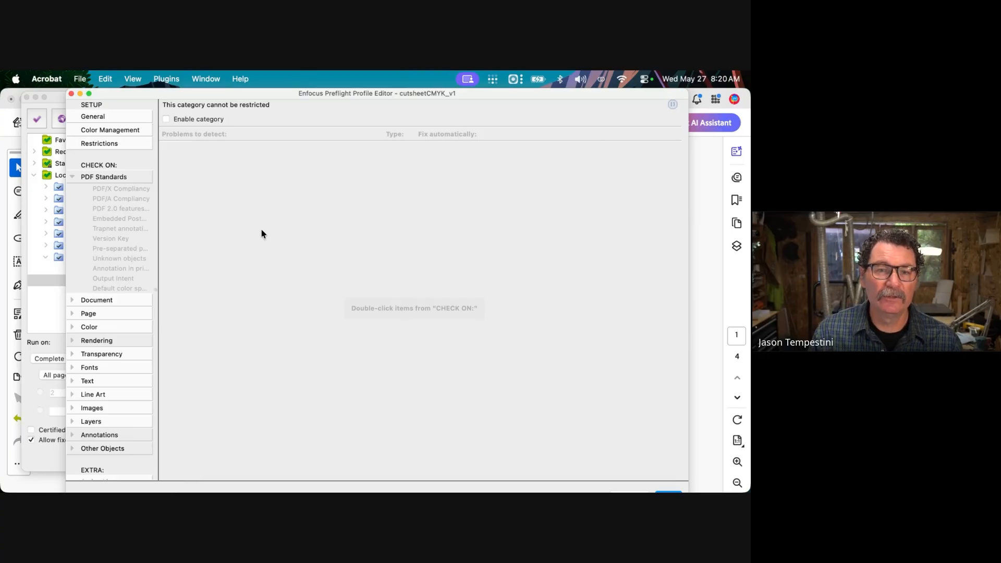
pyautogui.click(71, 176)
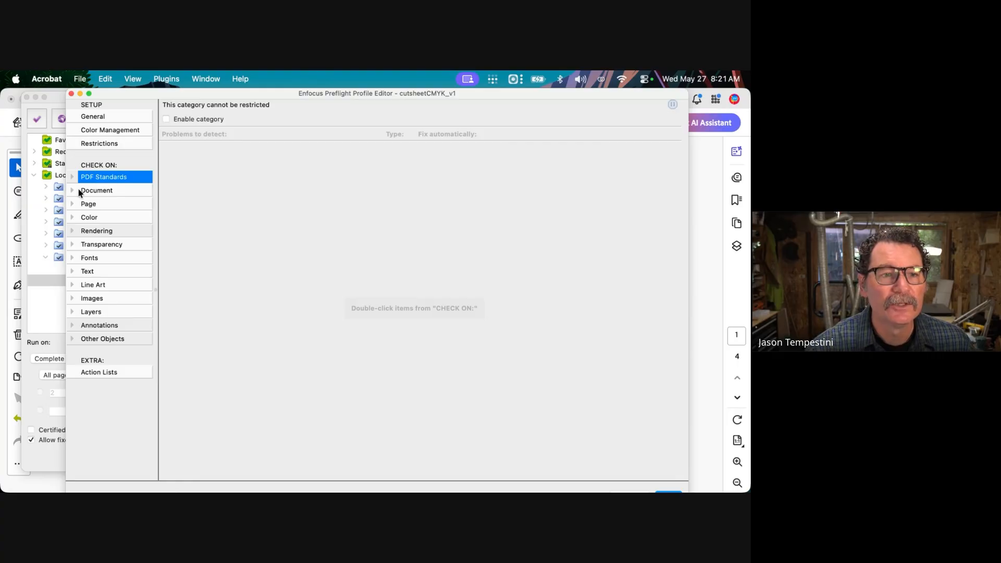
# - Open the Document category's checks and view the problem type options for the damaged document check
pyautogui.doubleClick(104, 192)
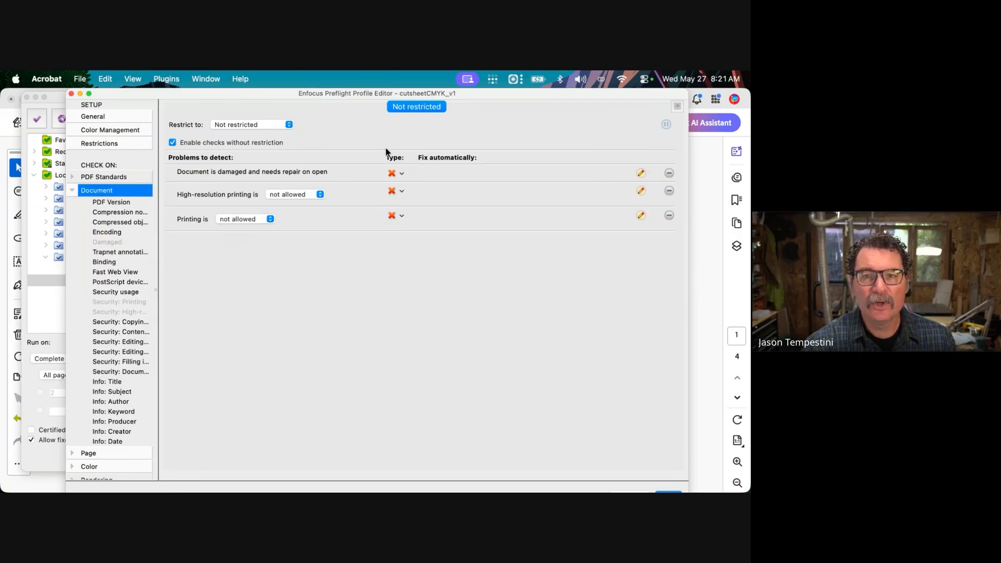
pyautogui.click(401, 174)
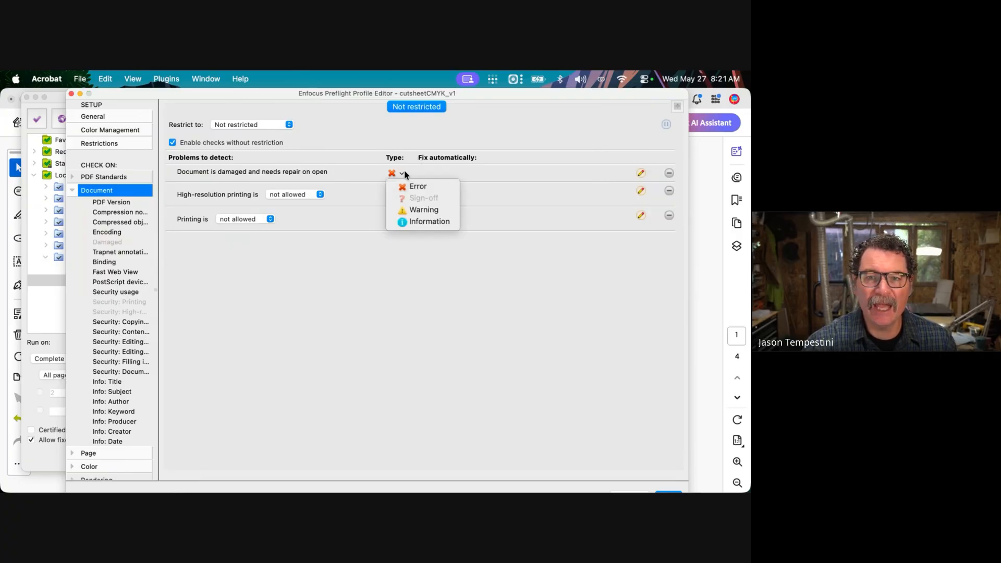
pyautogui.click(404, 150)
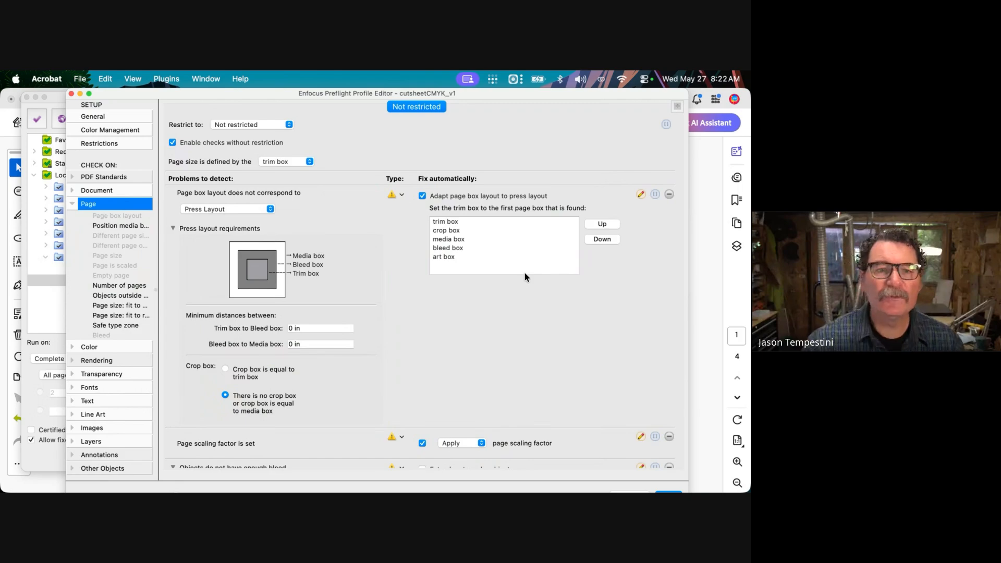
# - Look over the Page category's layout, bleed and page size checks, and revisit the Document category's checks
pyautogui.scroll(-5, 507, 339)
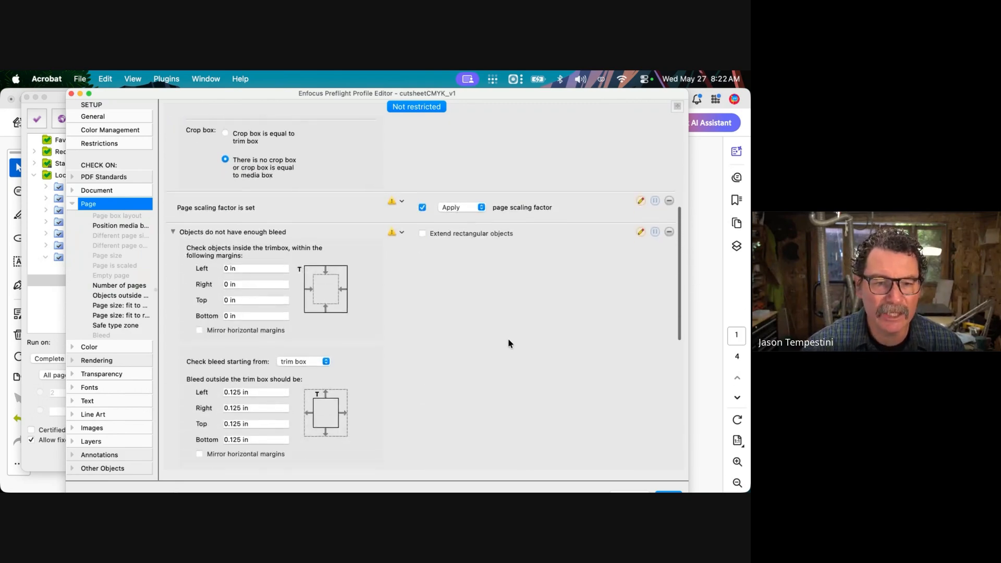
pyautogui.scroll(-6, 508, 340)
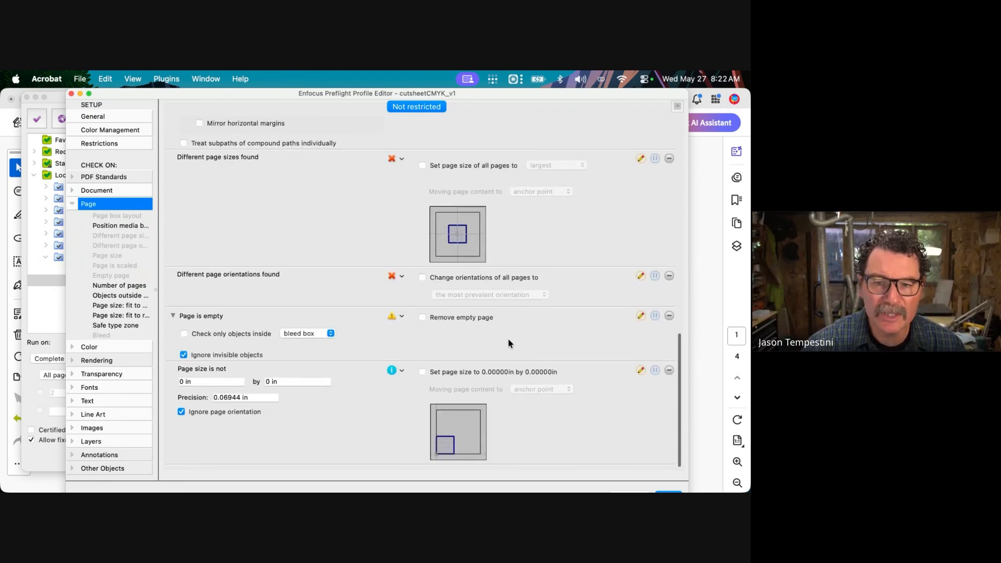
pyautogui.scroll(10, 508, 339)
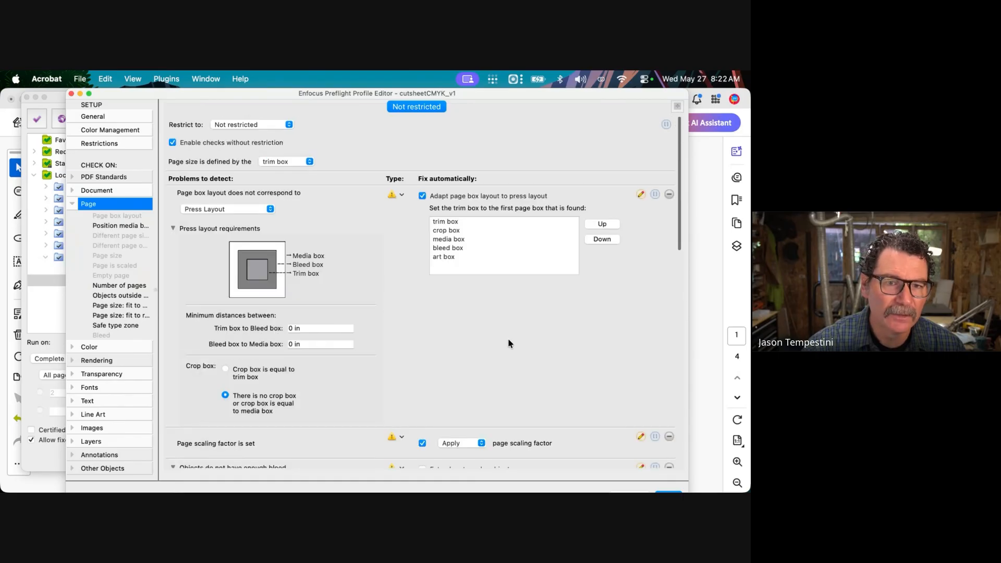
pyautogui.click(97, 192)
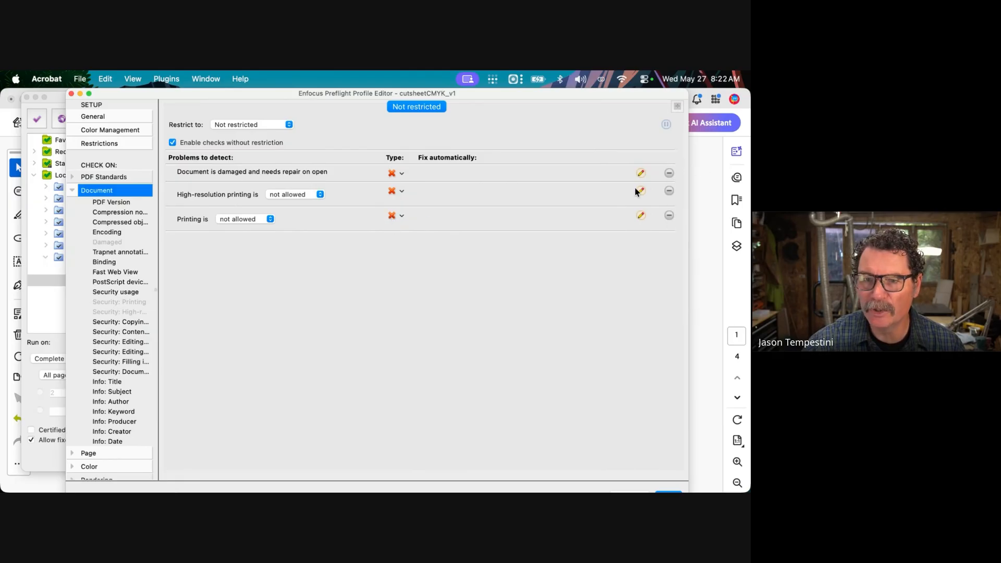
pyautogui.click(71, 190)
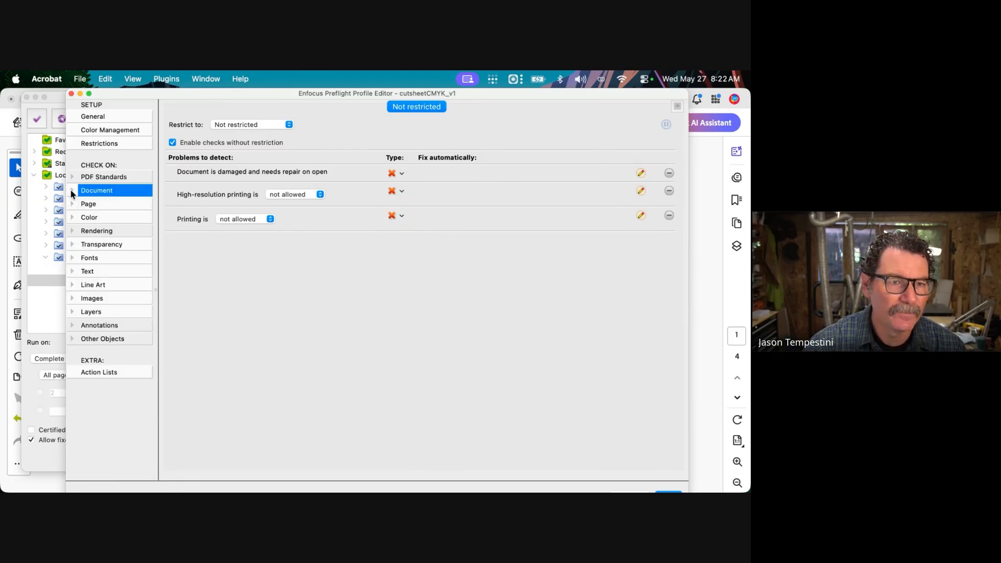
pyautogui.click(96, 204)
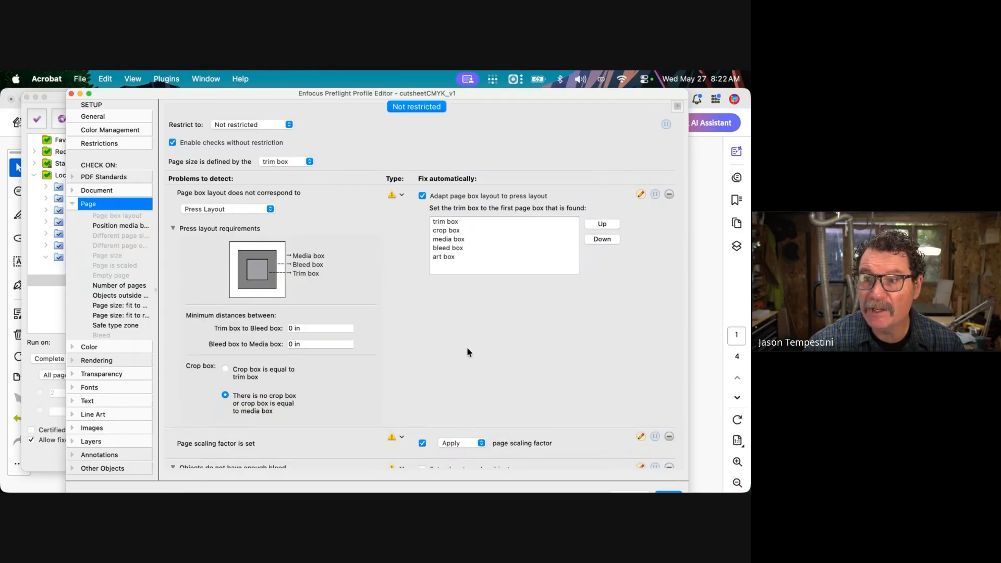
pyautogui.scroll(-5, 467, 348)
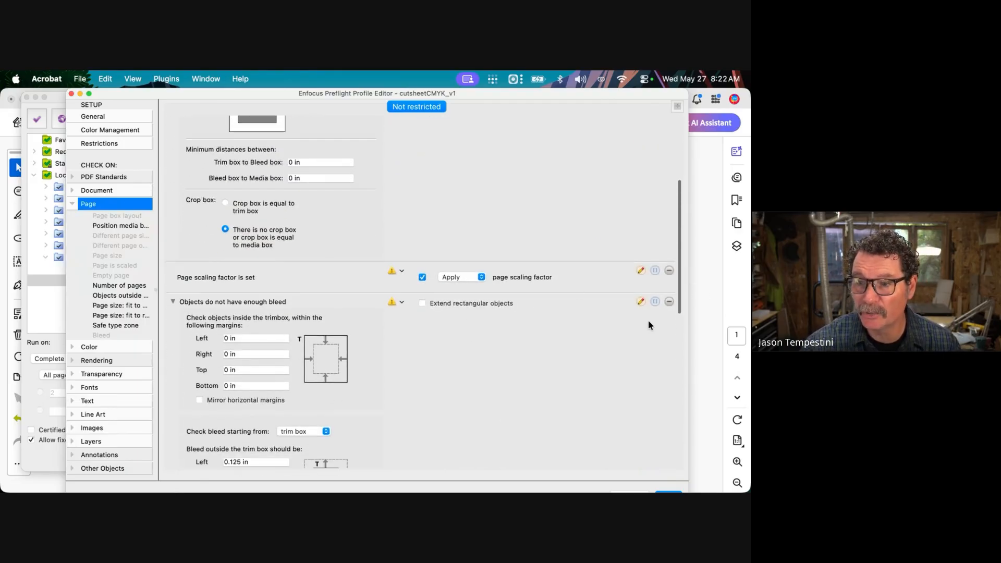
pyautogui.scroll(-10, 648, 325)
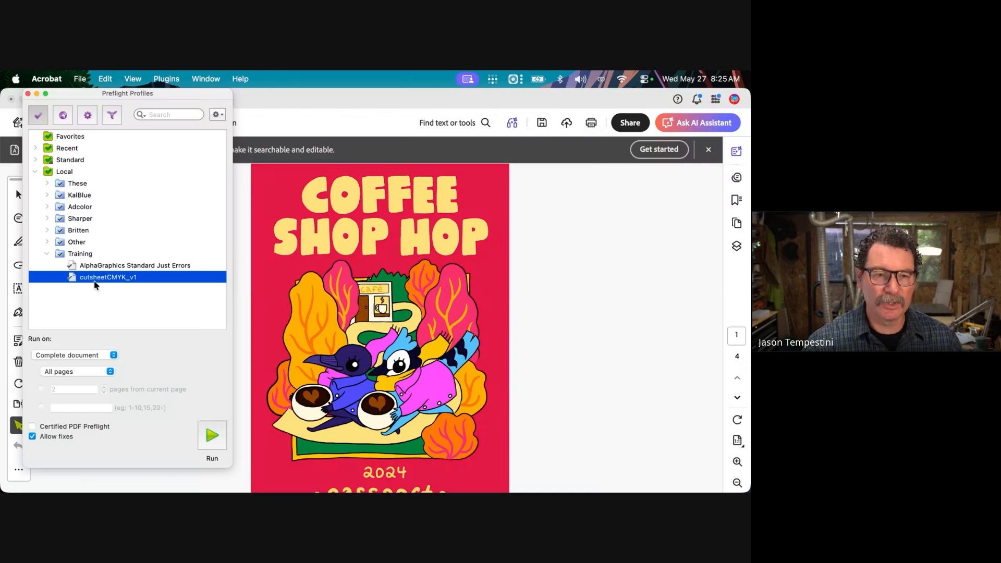
# - Reopen the cutsheetCMYK_v1 profile for editing and review its page box layout, page scaling factor and bleed checks
pyautogui.doubleClick(94, 280)
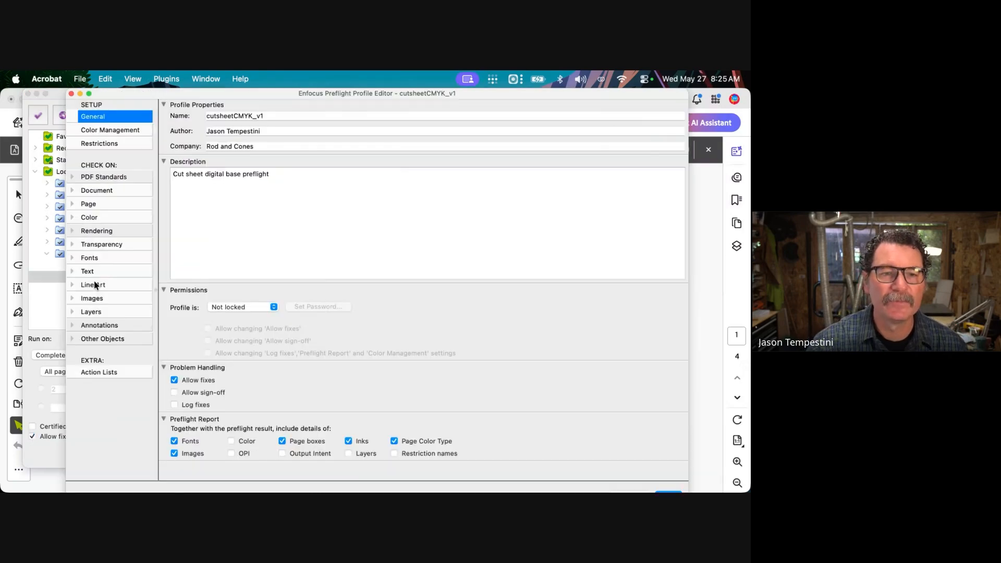
pyautogui.click(90, 205)
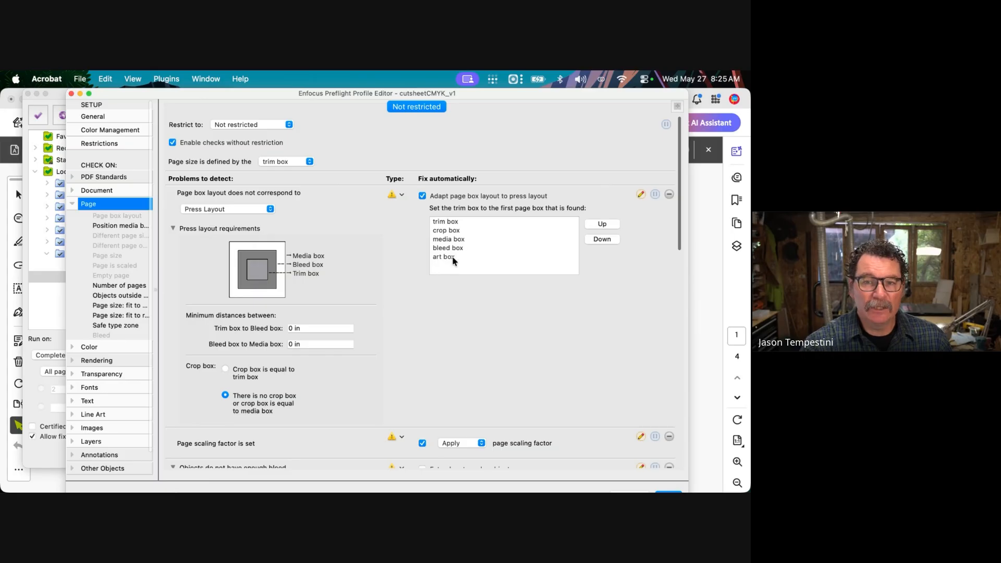
pyautogui.scroll(-2, 457, 348)
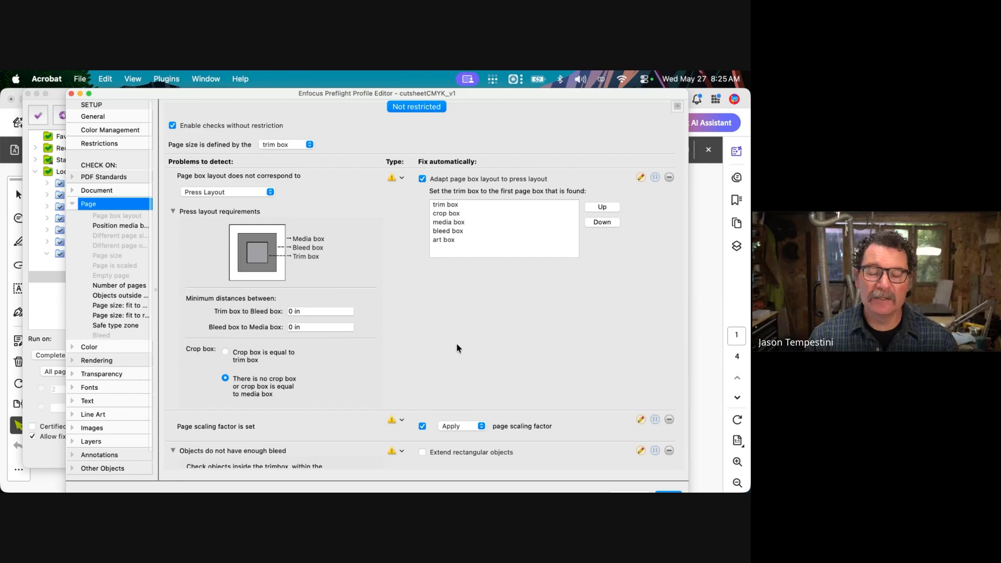
pyautogui.scroll(-15, 457, 347)
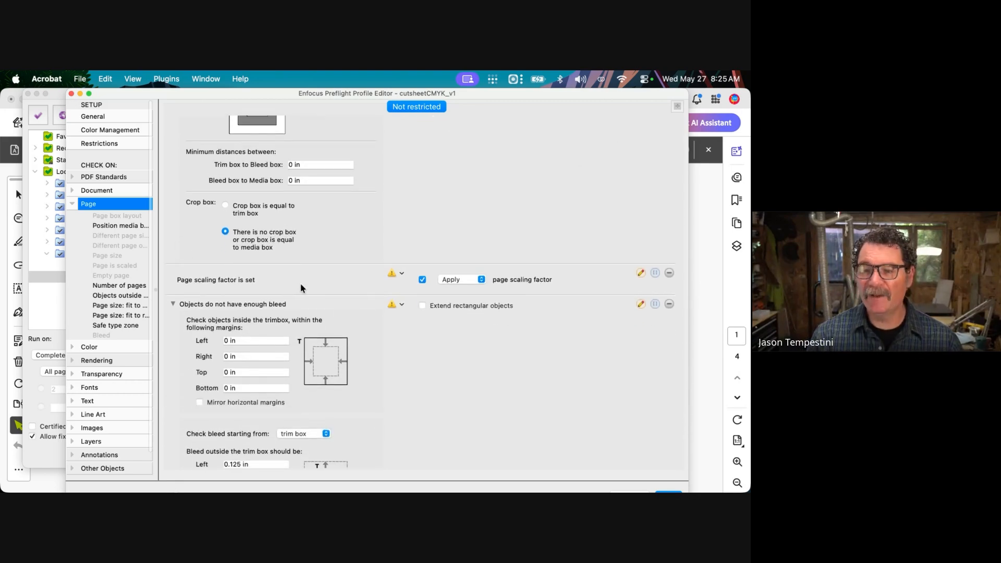
pyautogui.moveTo(301, 288)
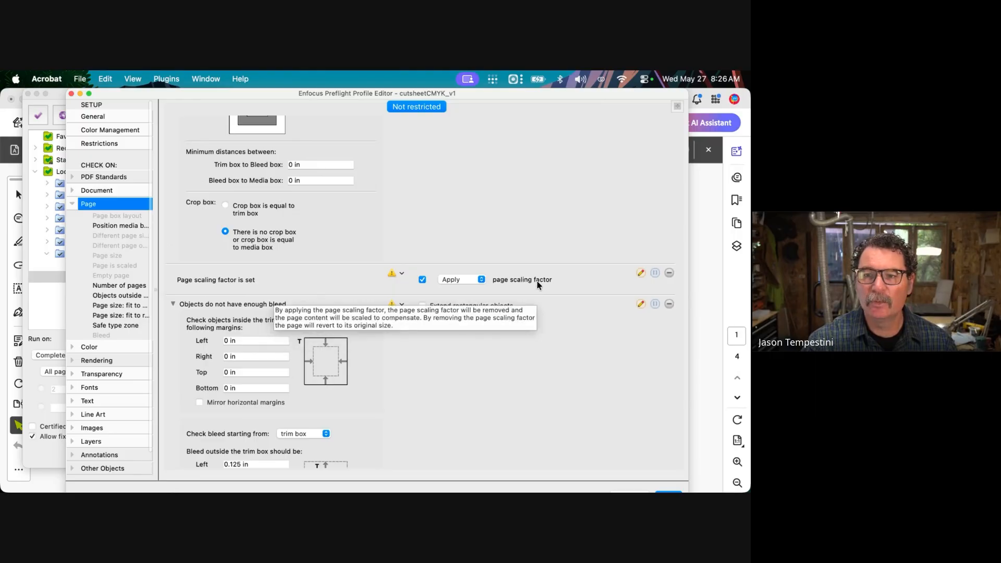
pyautogui.scroll(-2, 542, 365)
pyautogui.scroll(-5, 542, 365)
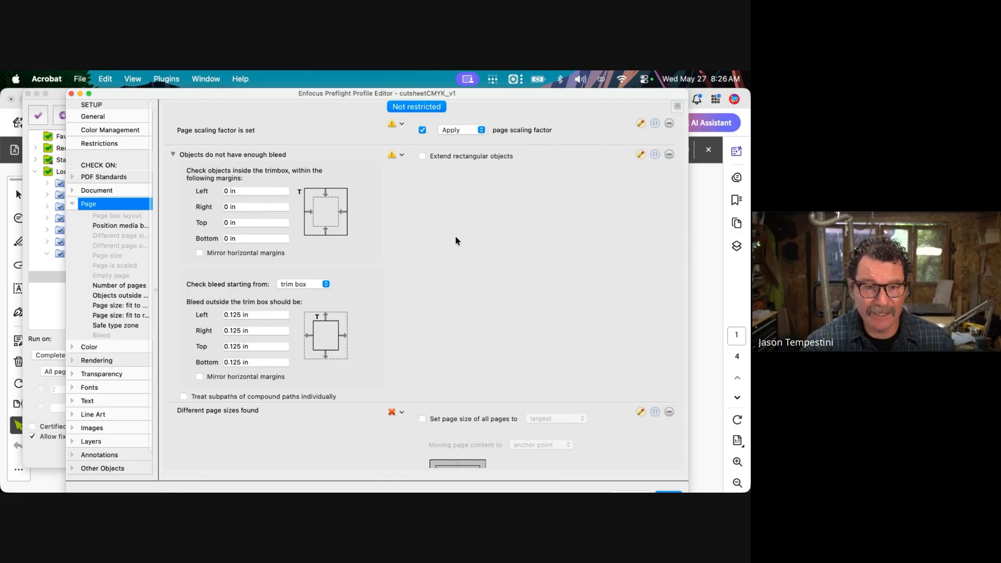
# - Review the page size, page orientation and empty page checks, and collapse the Page category
pyautogui.scroll(-5, 458, 239)
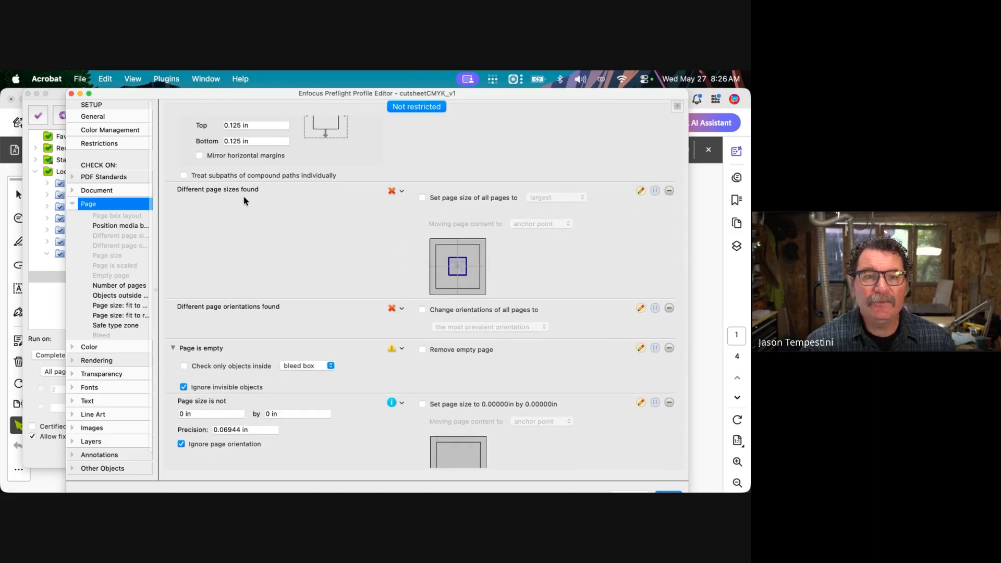
pyautogui.moveTo(455, 206)
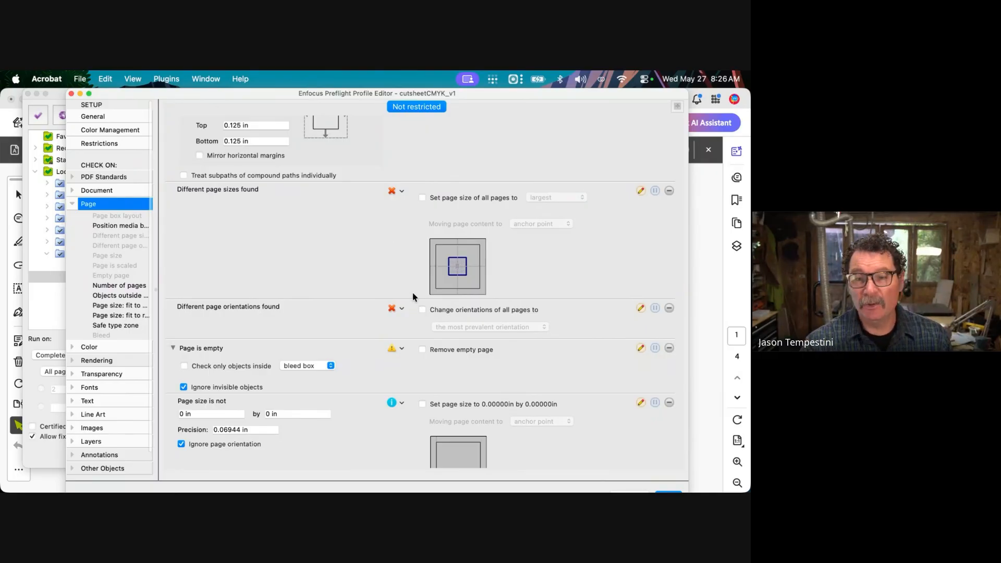
pyautogui.moveTo(366, 321)
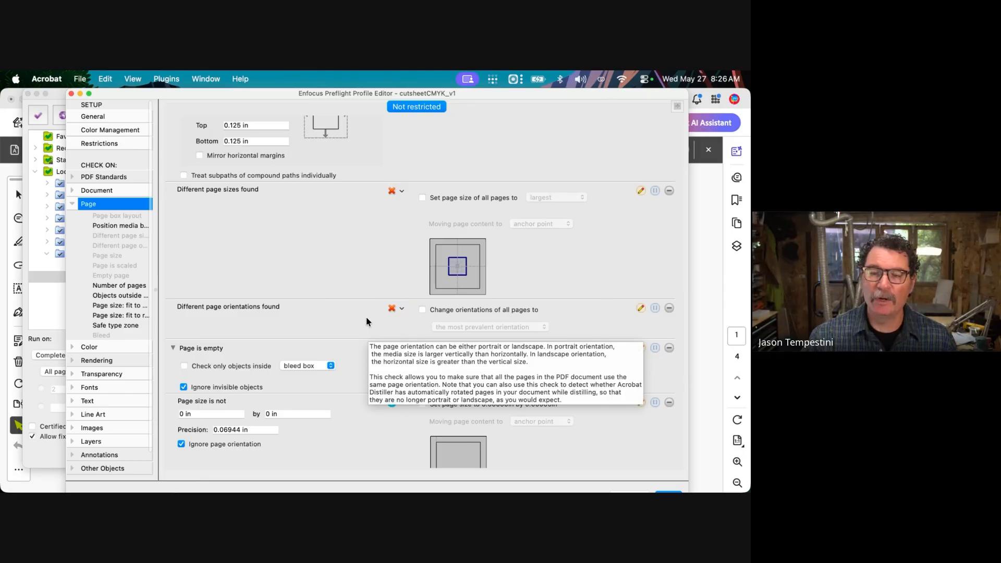
pyautogui.scroll(-2, 366, 322)
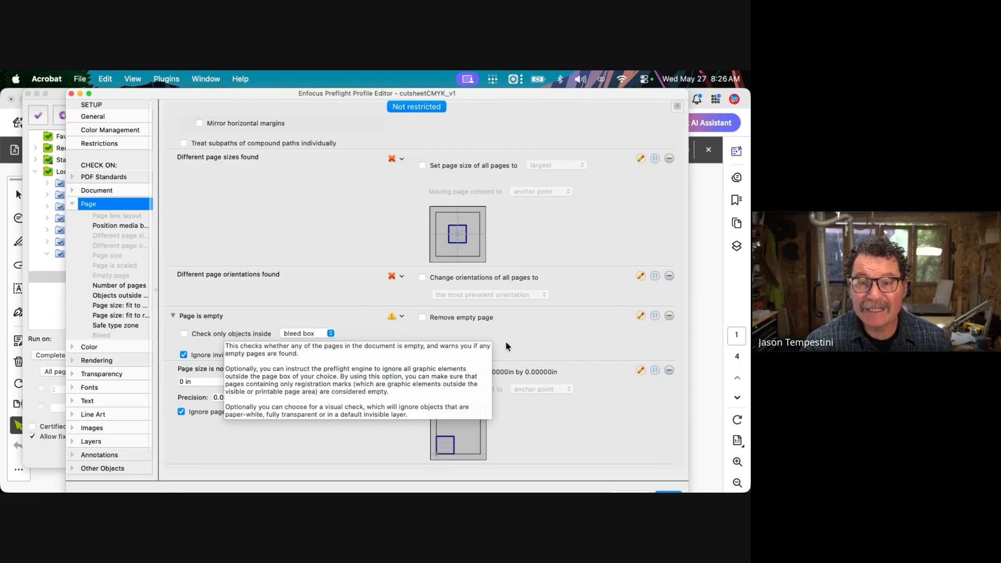
pyautogui.moveTo(414, 321)
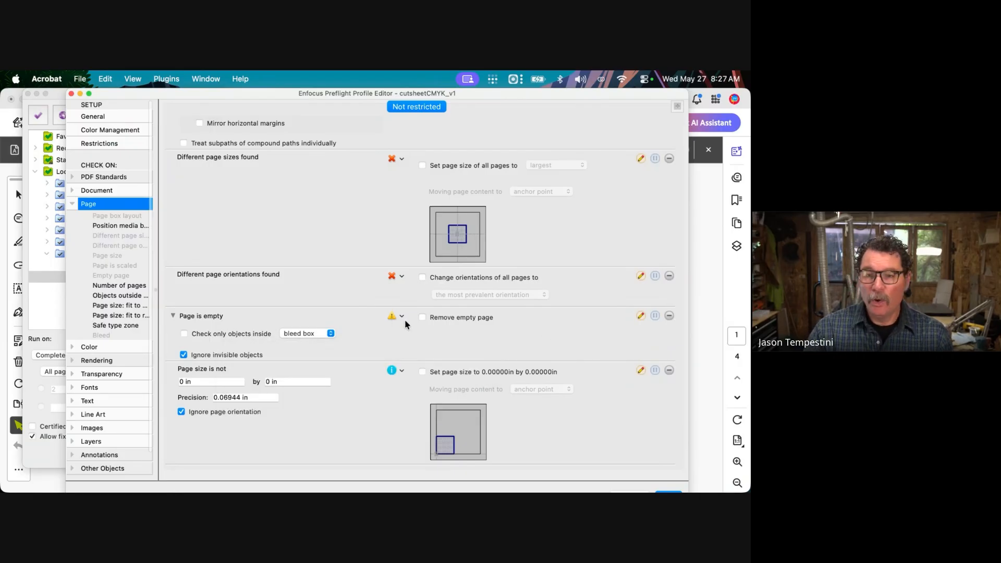
pyautogui.moveTo(475, 336)
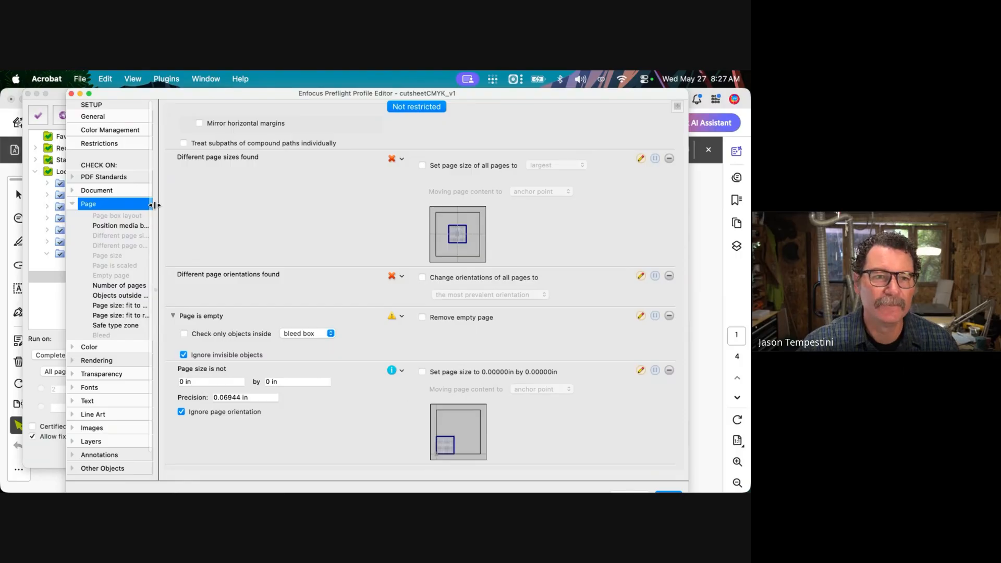
pyautogui.click(73, 205)
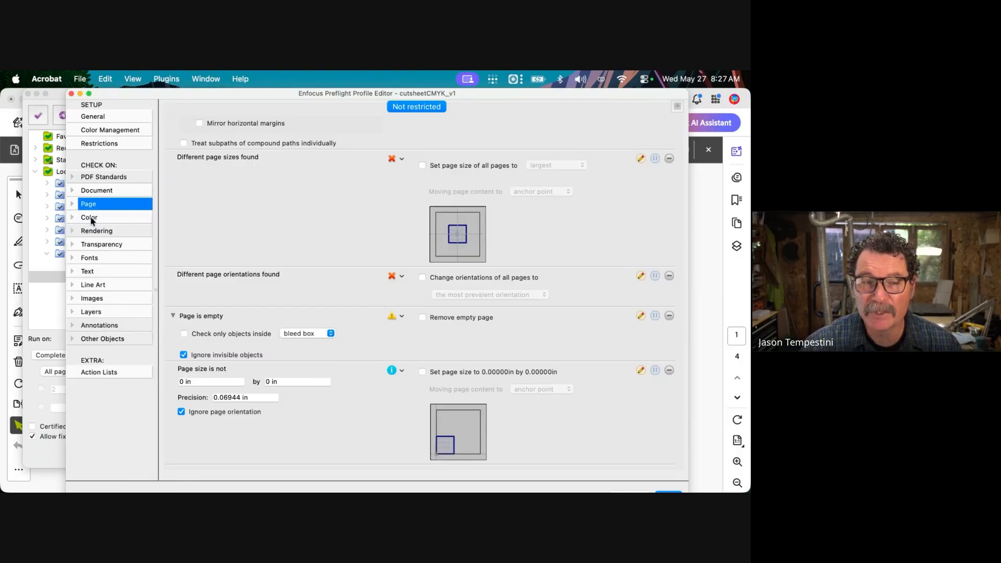
# - Review the Color category's gray, black, RGB, Lab and separation checks with their automatic fixes, and collapse the category
pyautogui.click(91, 218)
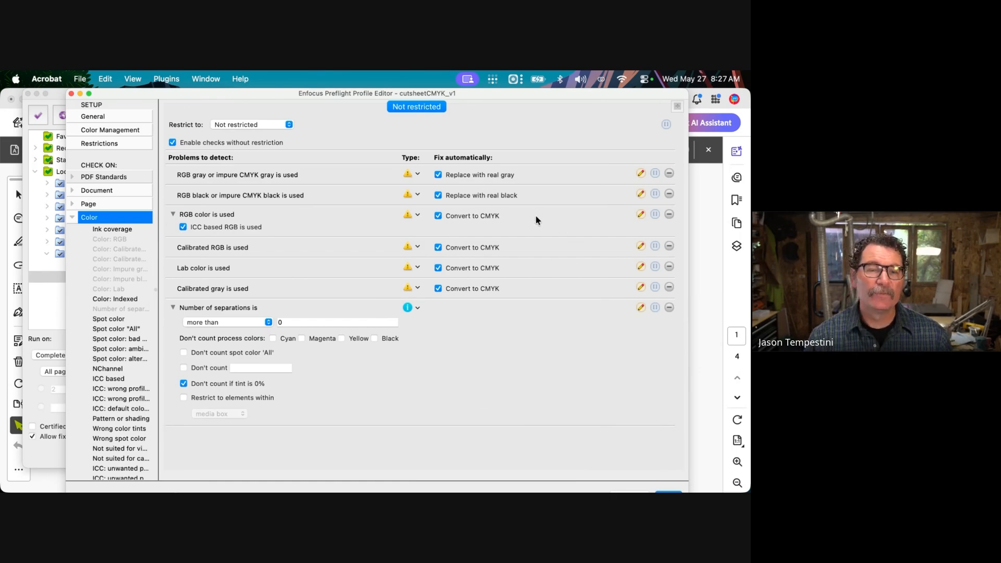
pyautogui.moveTo(536, 220)
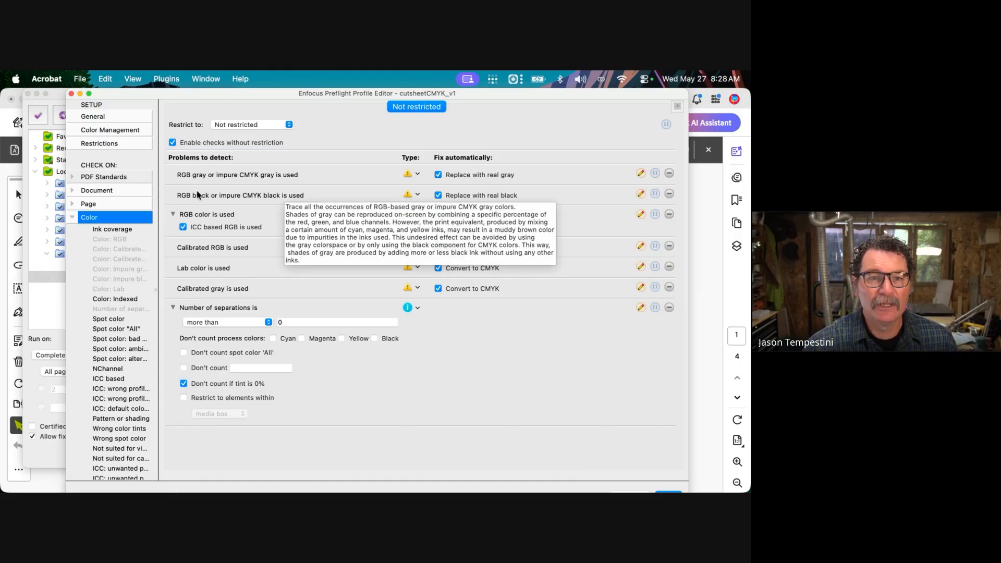
pyautogui.moveTo(179, 200)
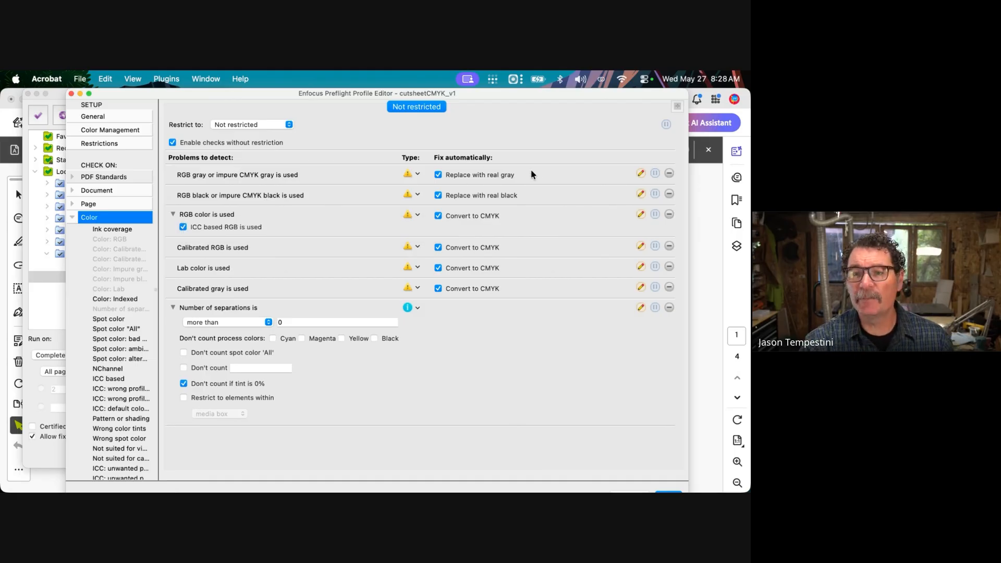
pyautogui.moveTo(521, 195)
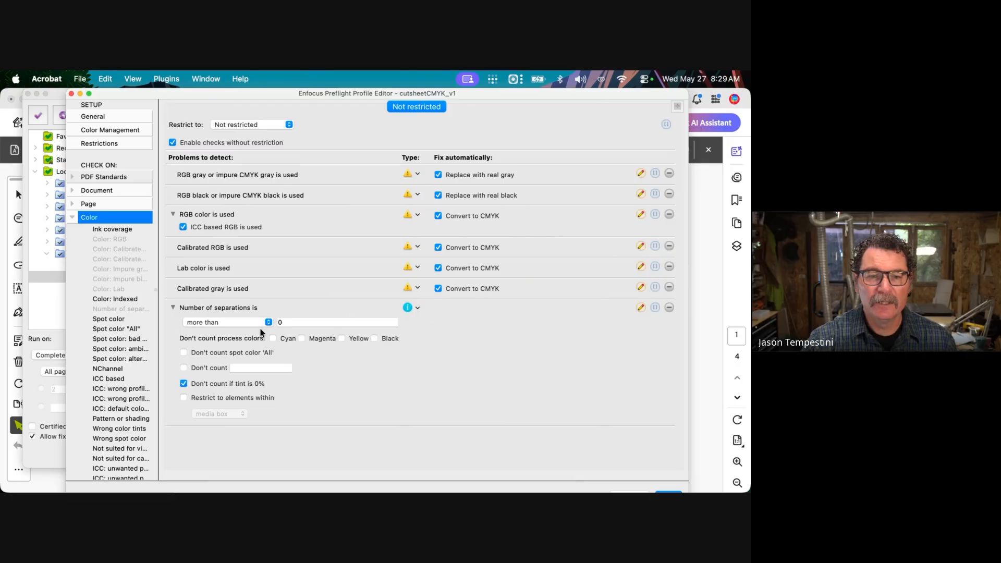
pyautogui.moveTo(364, 410)
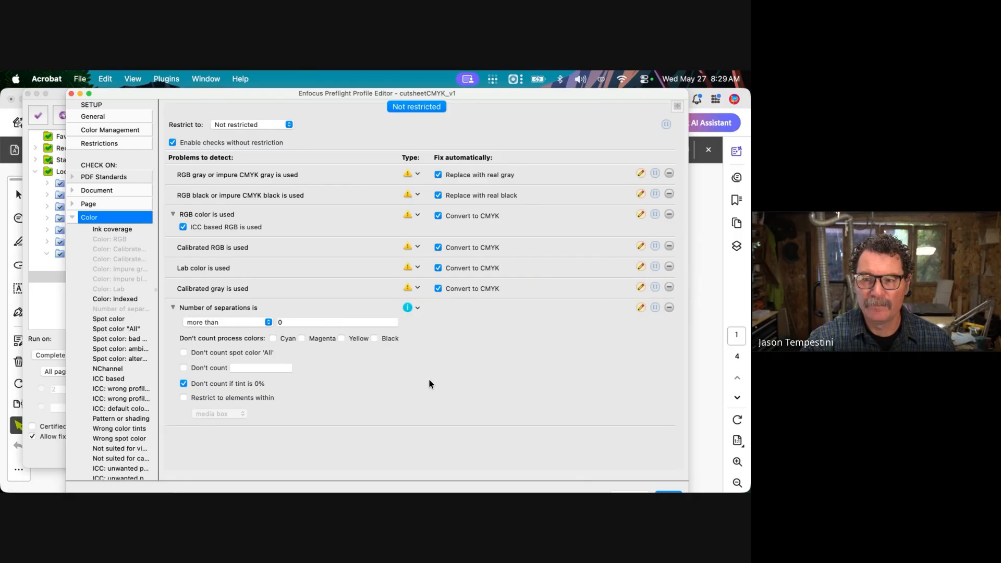
pyautogui.click(72, 217)
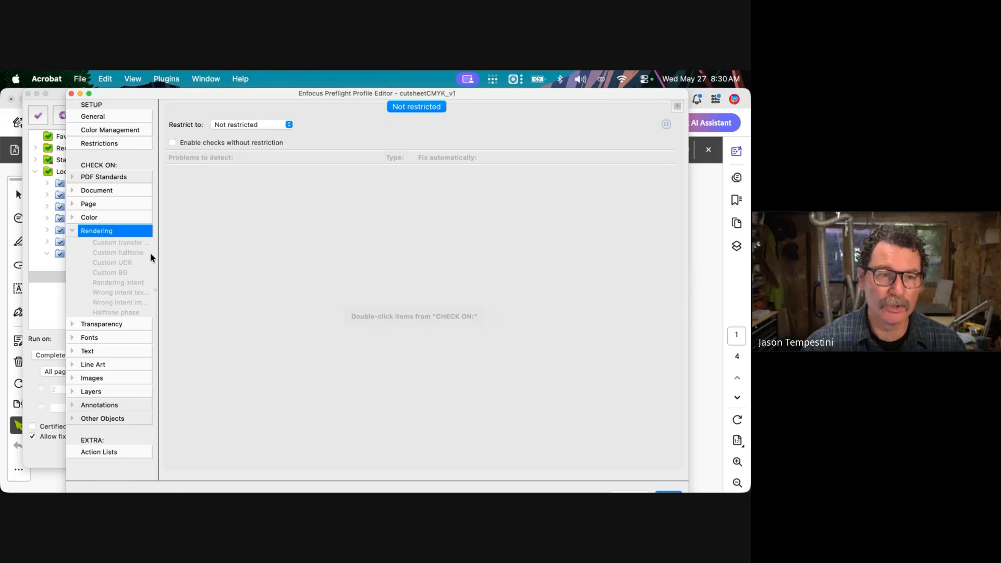
# - Collapse the Rendering category and review the Transparency category's checks and automatic fixes
pyautogui.click(73, 233)
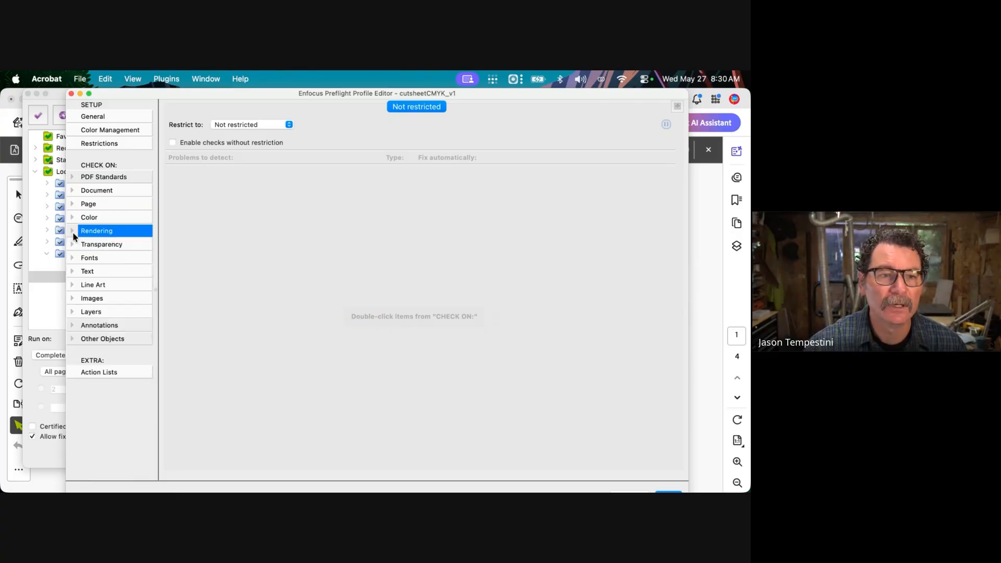
pyautogui.click(110, 247)
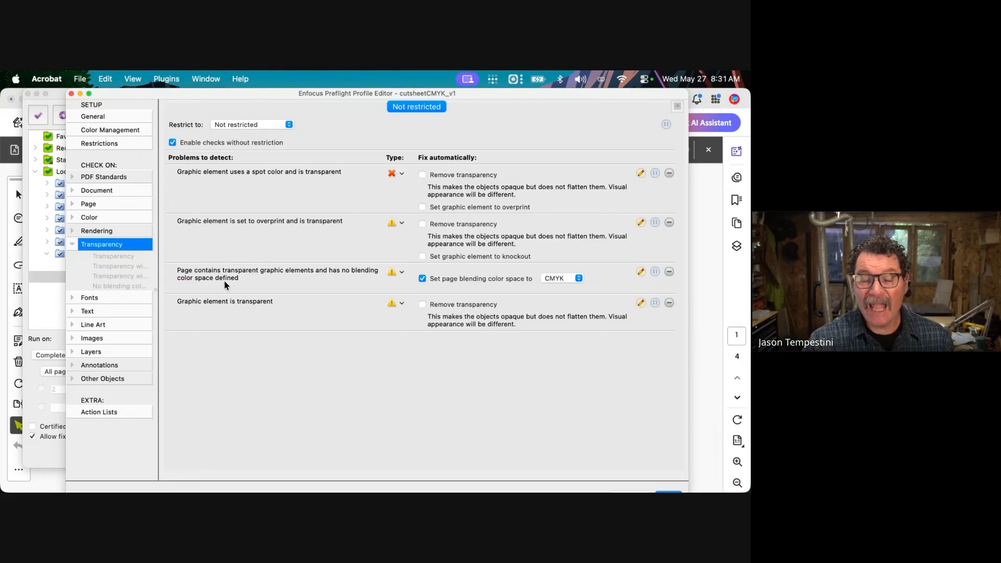
pyautogui.moveTo(258, 286)
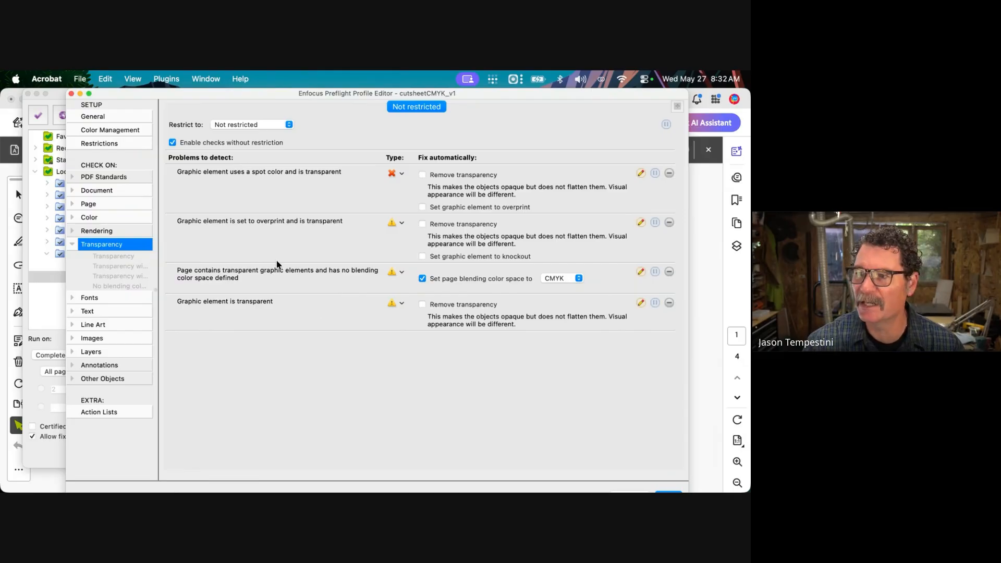
# - Collapse the Transparency category and open the Fonts category
pyautogui.click(72, 244)
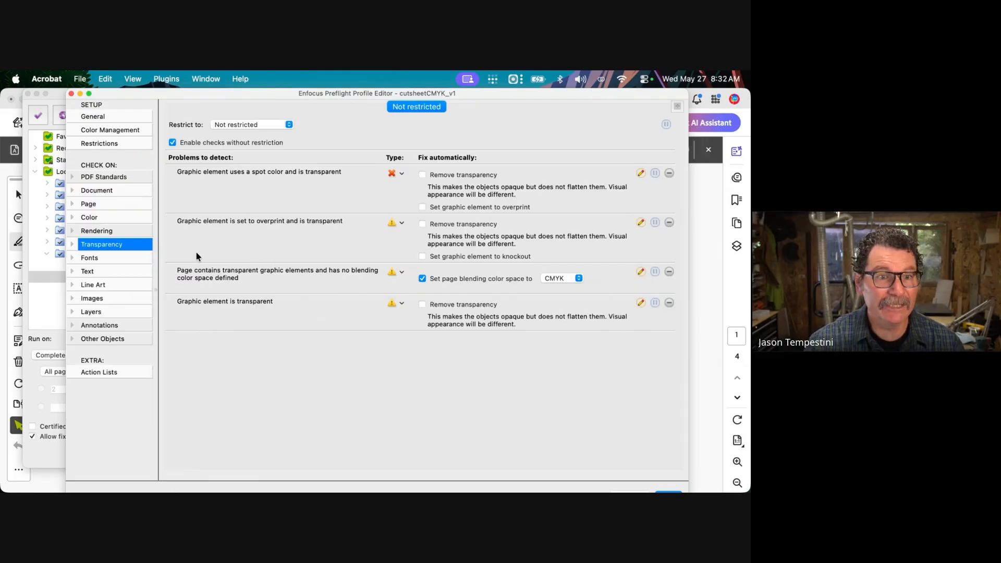
pyautogui.click(104, 258)
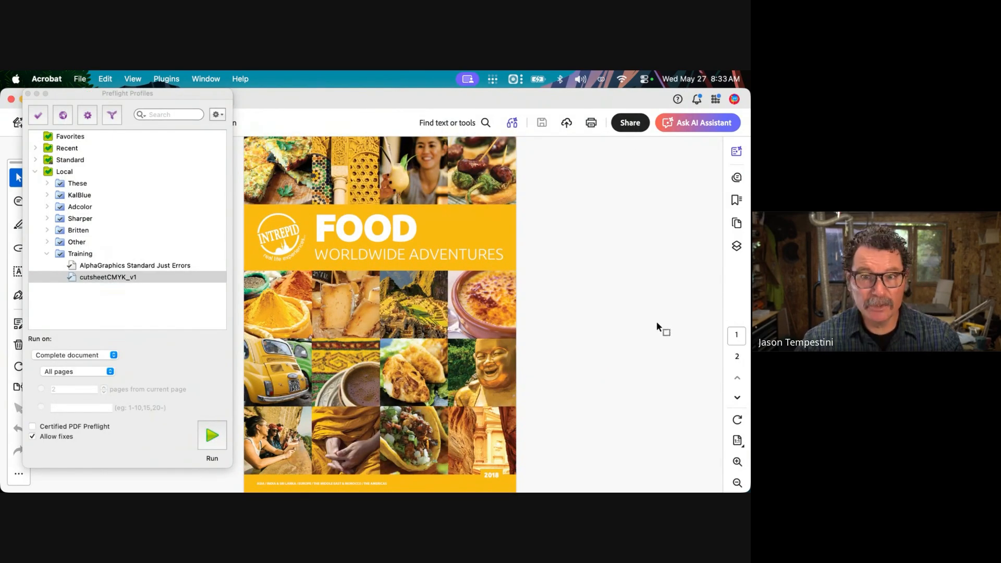
# - Page through the Food Worldwide Adventures PDF and preflight the complete document with cutsheetCMYK_v1, with fixes allowed
pyautogui.click(737, 398)
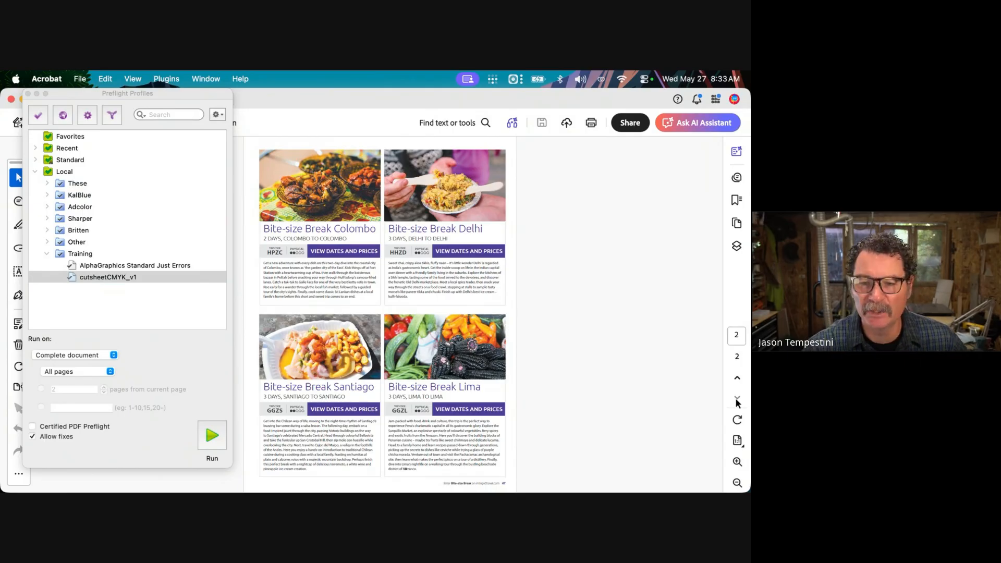
pyautogui.click(737, 377)
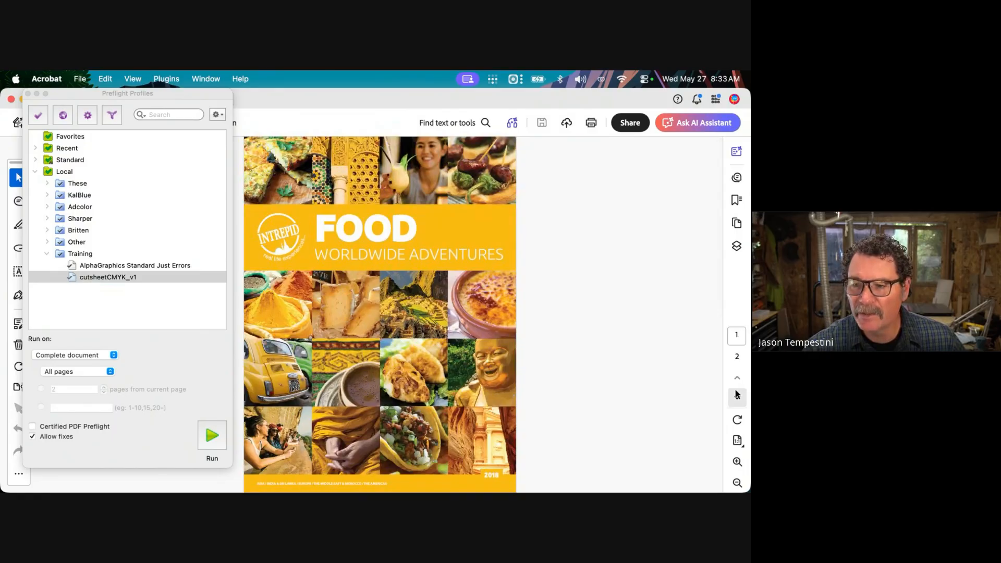
pyautogui.click(737, 396)
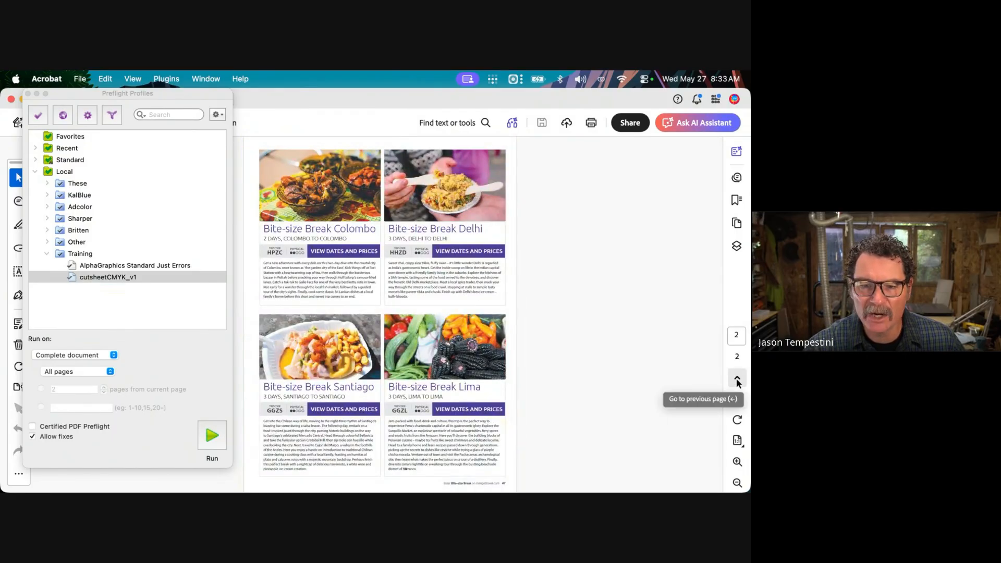
pyautogui.click(737, 381)
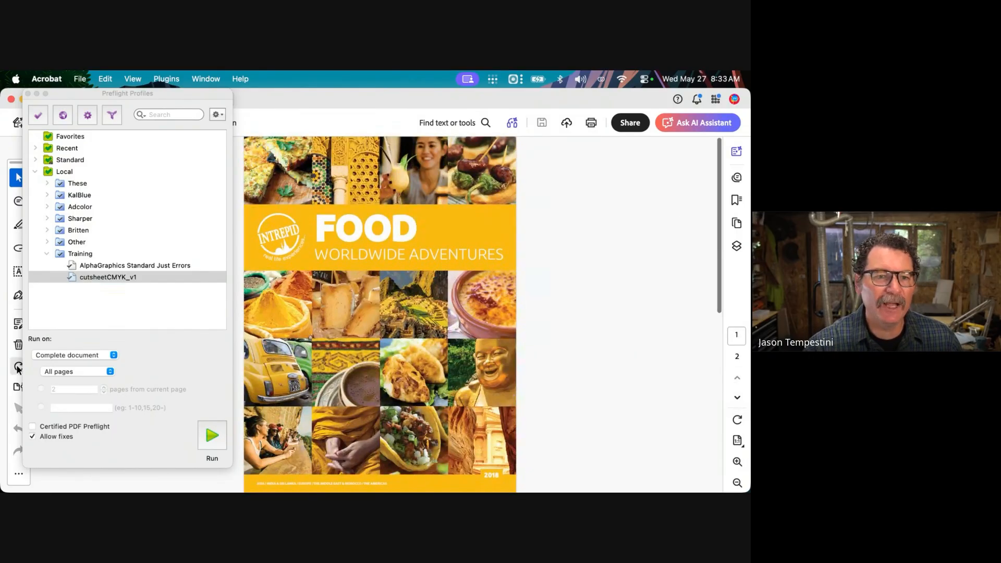
pyautogui.click(212, 436)
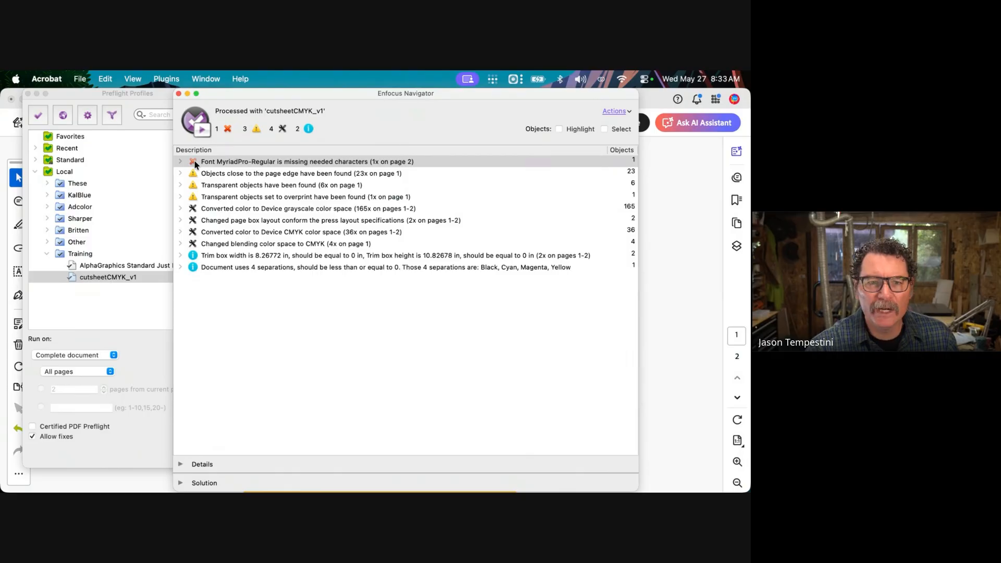
# - Highlight the object behind the MyriadPro-Regular missing characters error and inspect its text closely on page 2
pyautogui.click(558, 129)
pyautogui.moveTo(455, 92); pyautogui.dragTo(749, 88)
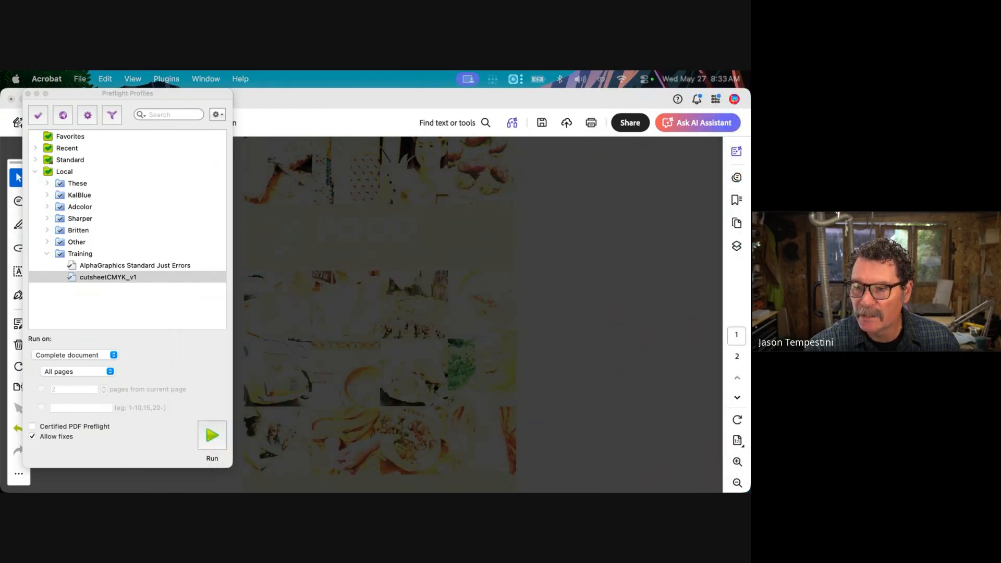
pyautogui.click(737, 400)
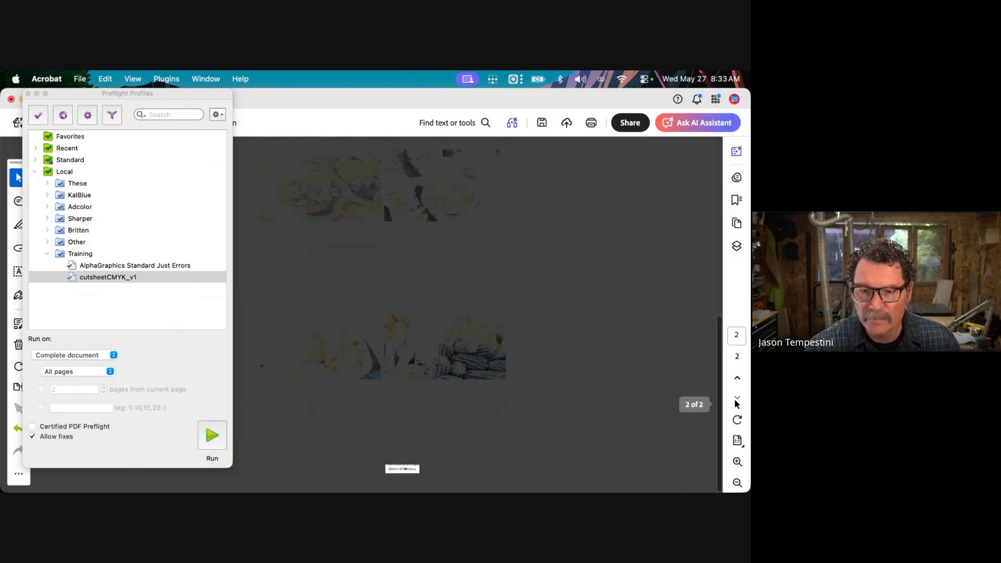
pyautogui.scroll(5, 391, 470)
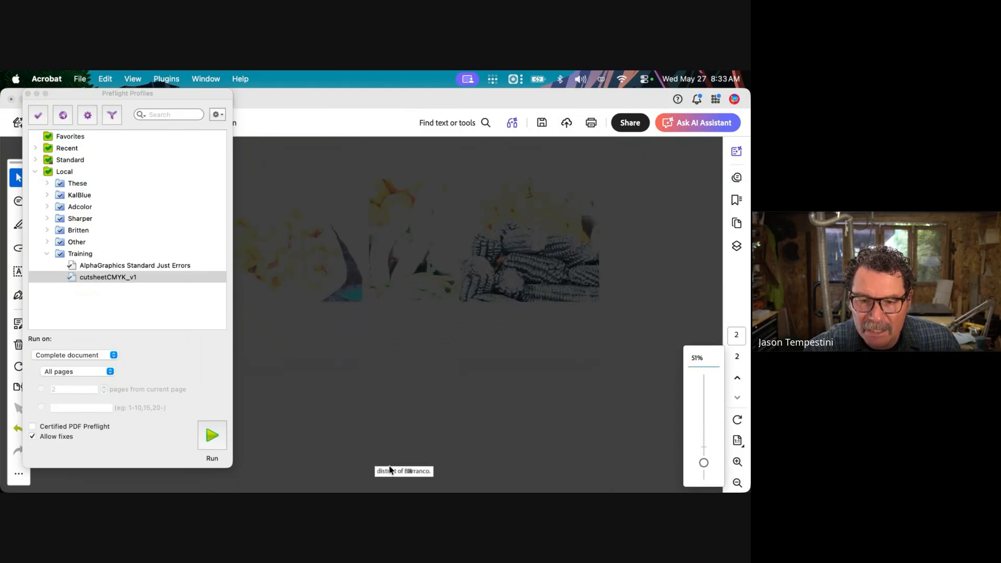
pyautogui.scroll(10, 391, 470)
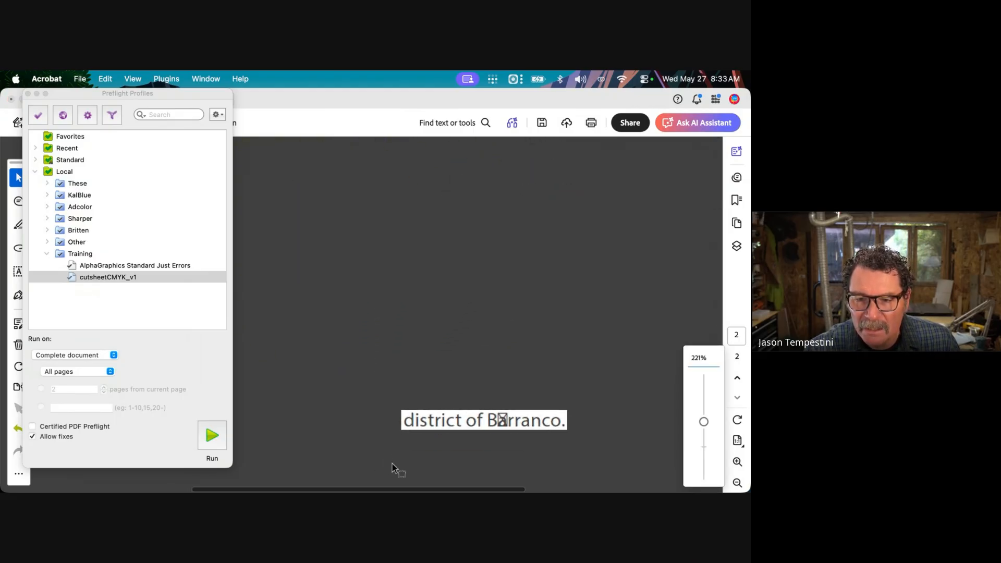
pyautogui.scroll(8, 392, 464)
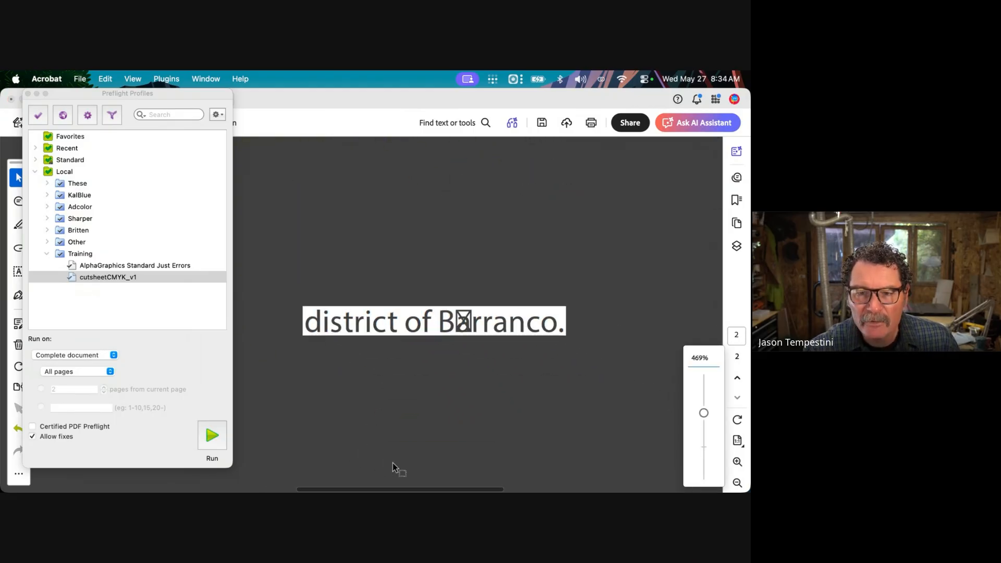
pyautogui.scroll(8, 417, 422)
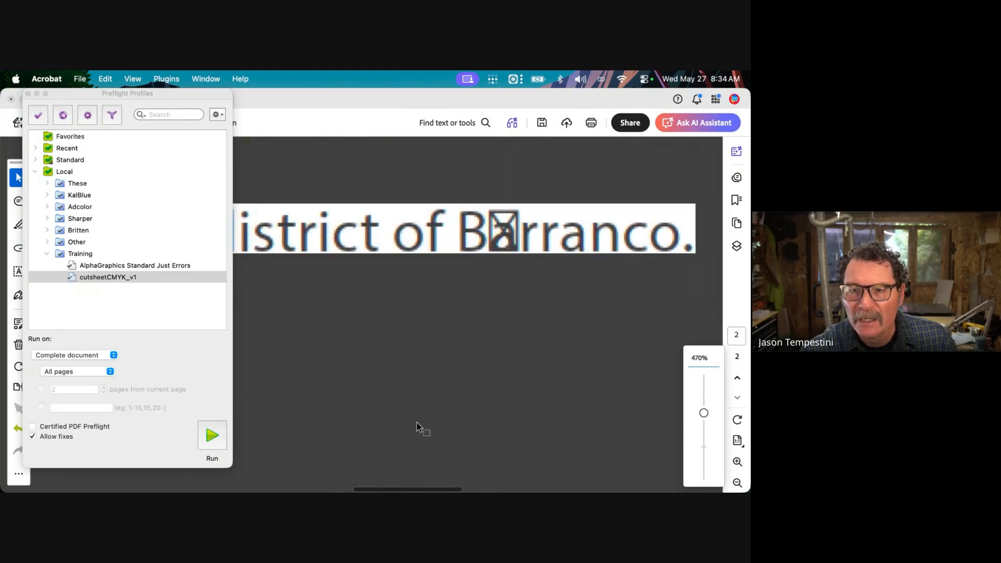
pyautogui.scroll(2, 417, 422)
pyautogui.hscroll(2, 417, 422)
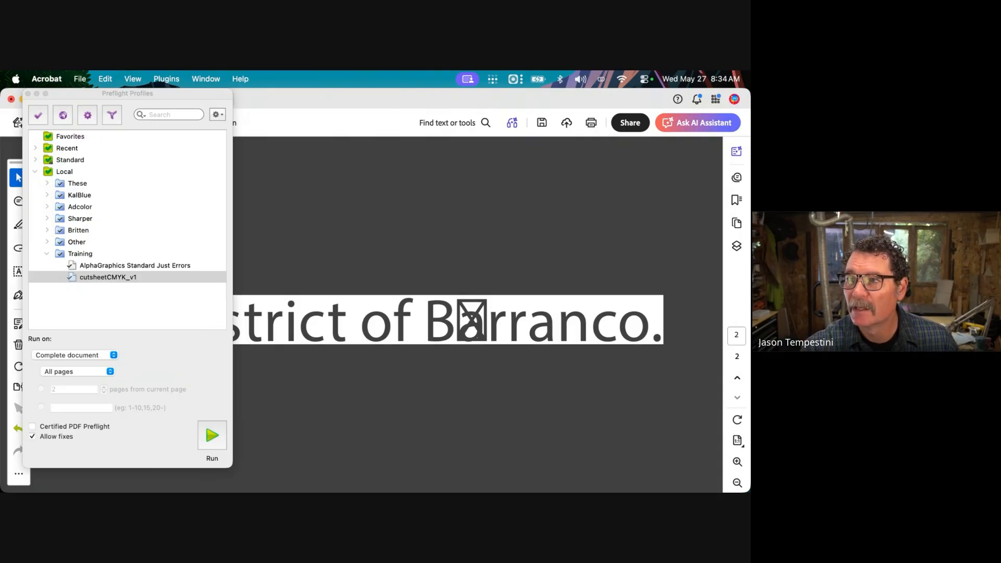
# - Turn off object highlighting in the preflight results and close the results window
pyautogui.moveTo(391, 490); pyautogui.dragTo(305, 82)
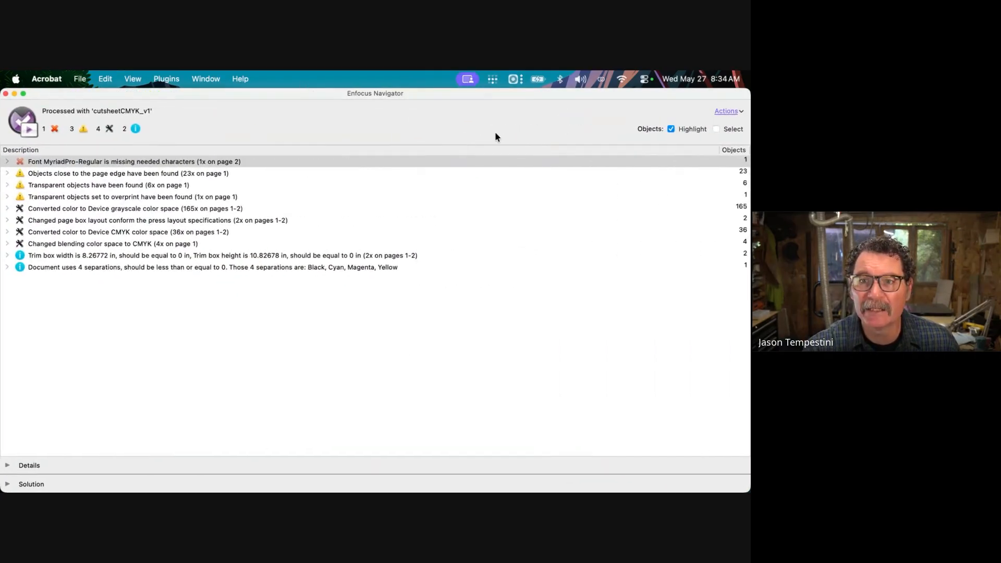
pyautogui.moveTo(508, 92); pyautogui.dragTo(457, 92)
pyautogui.click(583, 168)
pyautogui.click(697, 406)
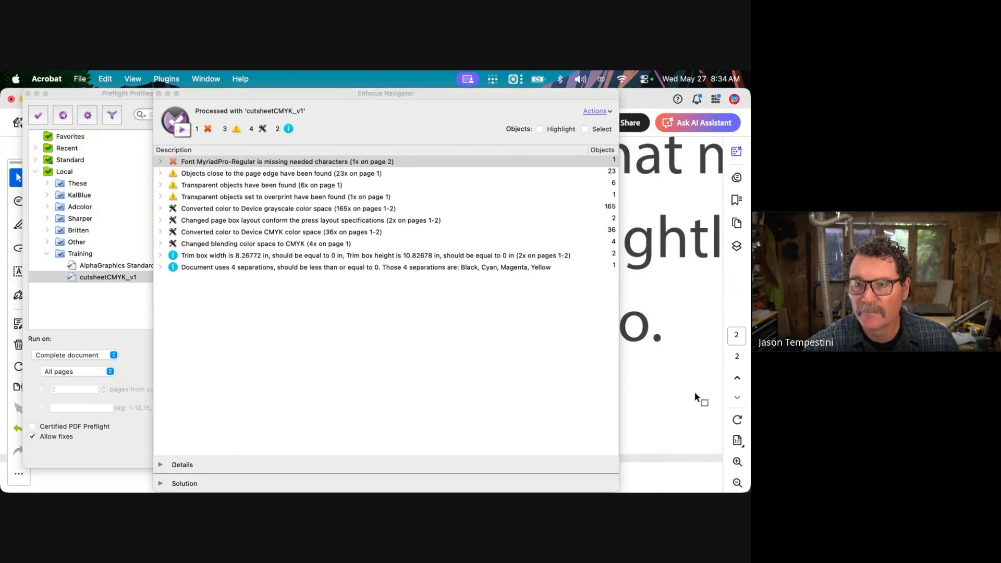
pyautogui.click(159, 93)
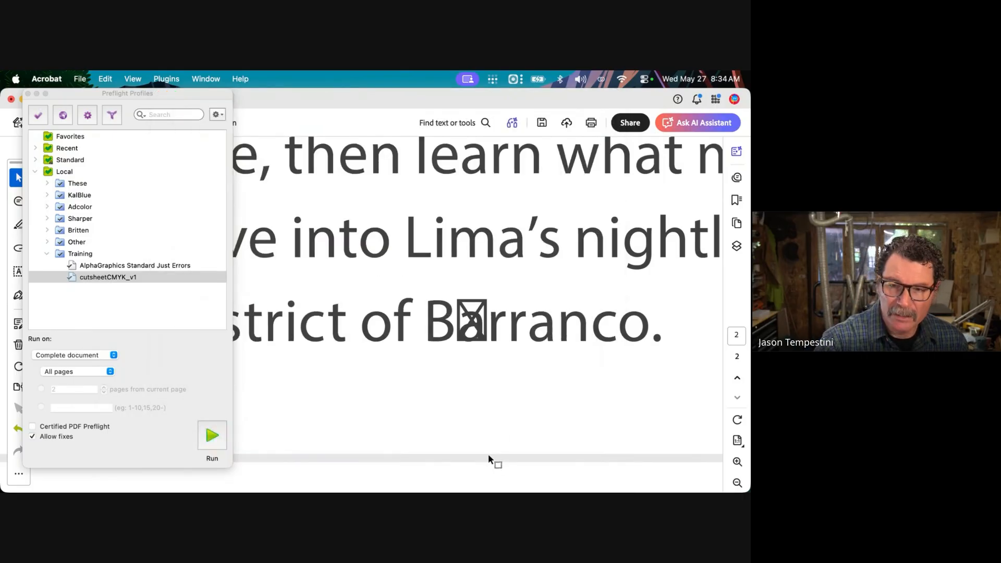
pyautogui.press('super+0')
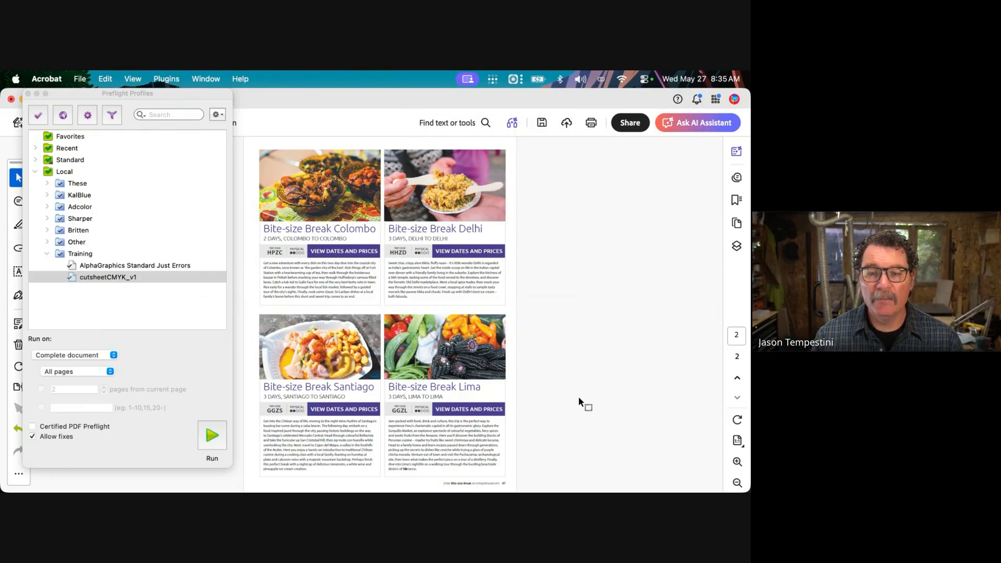
# - Reopen the cutsheetCMYK_v1 profile for editing and review the Fonts category's embedding and missing glyph checks
pyautogui.doubleClick(126, 277)
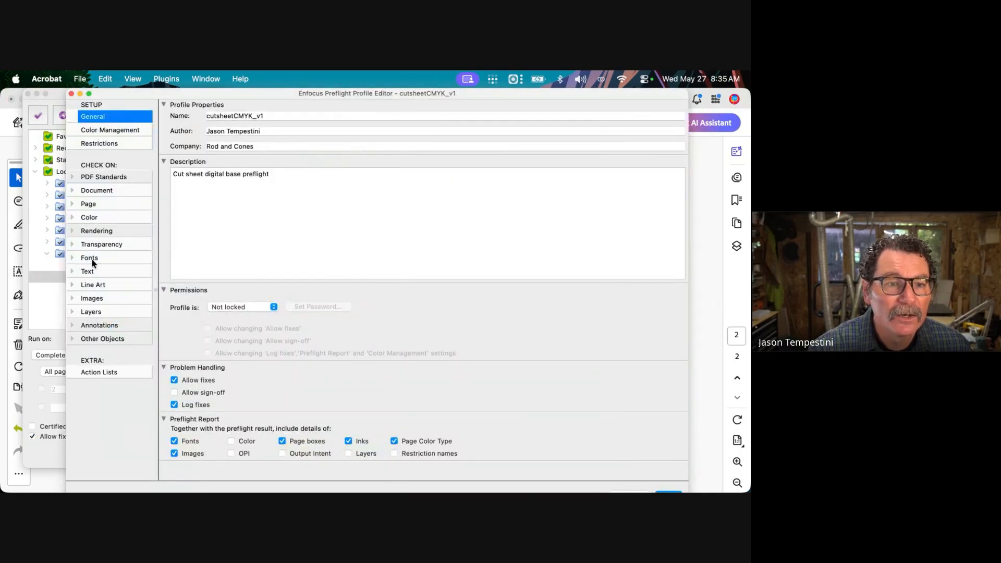
pyautogui.click(93, 259)
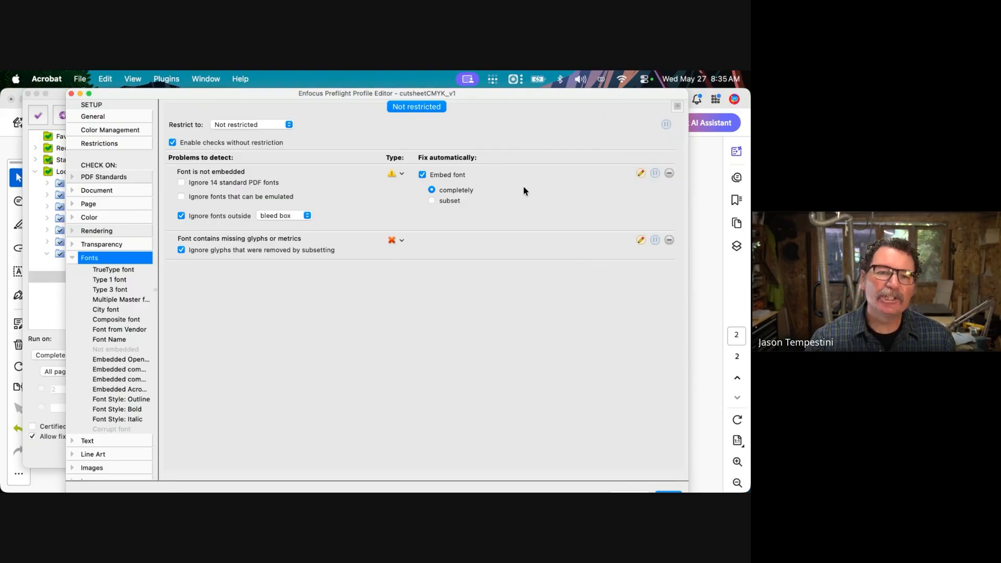
pyautogui.moveTo(523, 186)
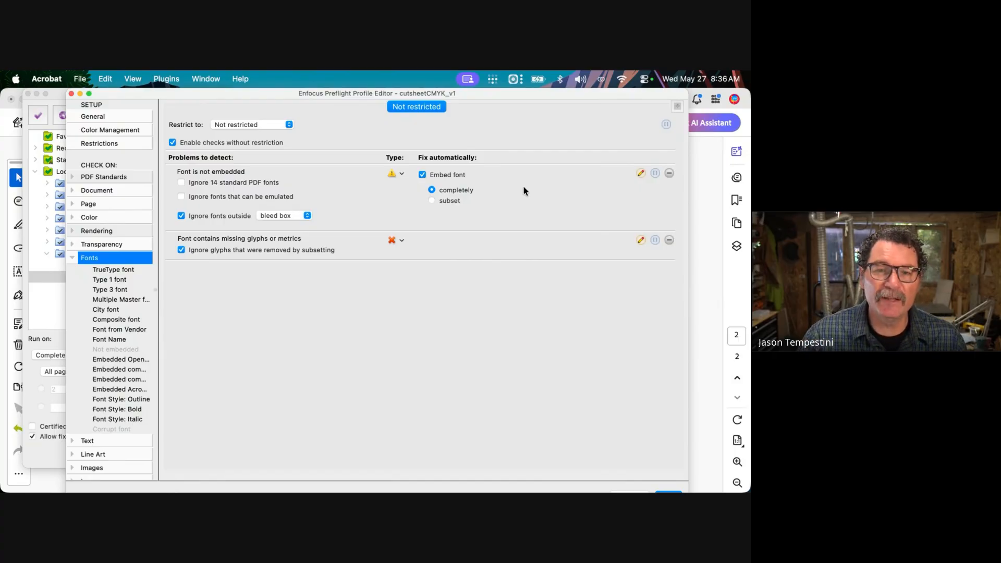
# - Collapse the Fonts category, review the Text category's invisible and white text checks, and open Line Art
pyautogui.click(73, 257)
pyautogui.click(92, 271)
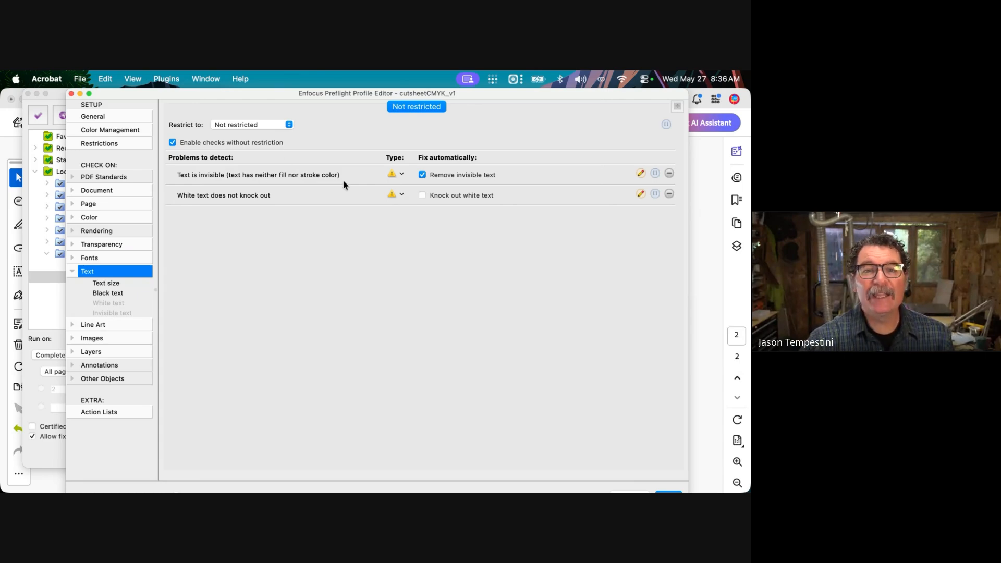
pyautogui.moveTo(343, 181)
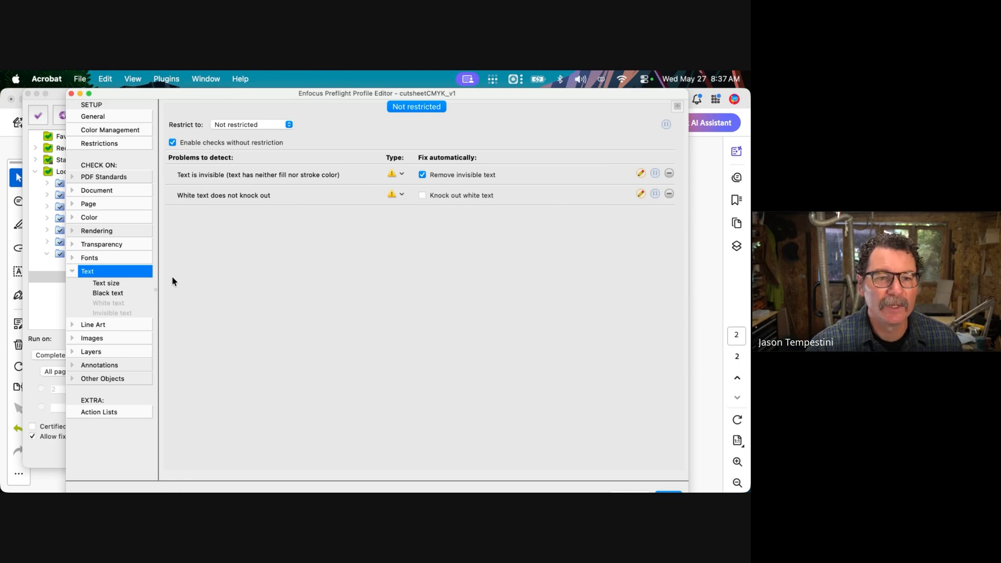
pyautogui.doubleClick(116, 283)
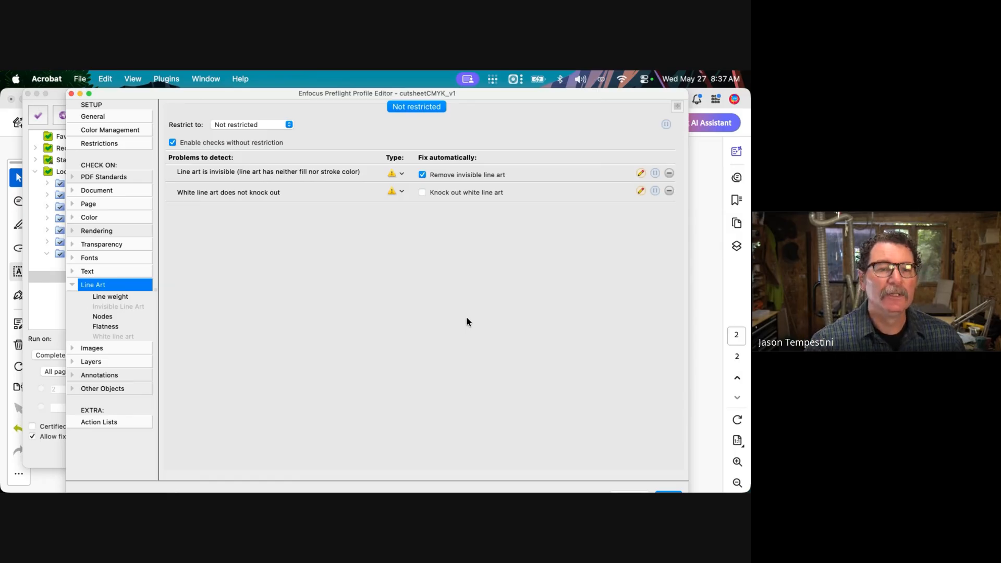
# - Add line weight and node count checks to the Line Art category, and remove both again
pyautogui.click(117, 297)
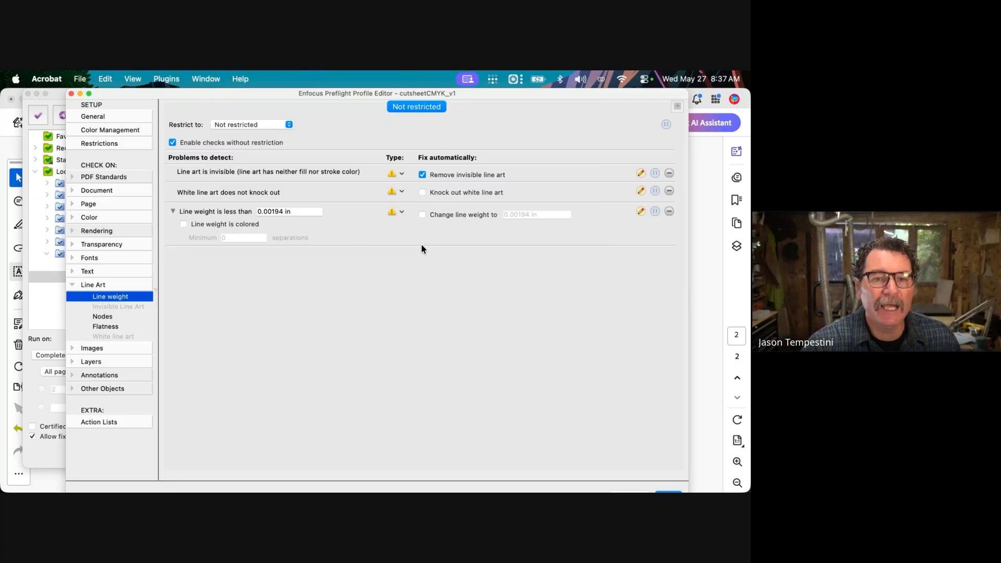
pyautogui.doubleClick(103, 317)
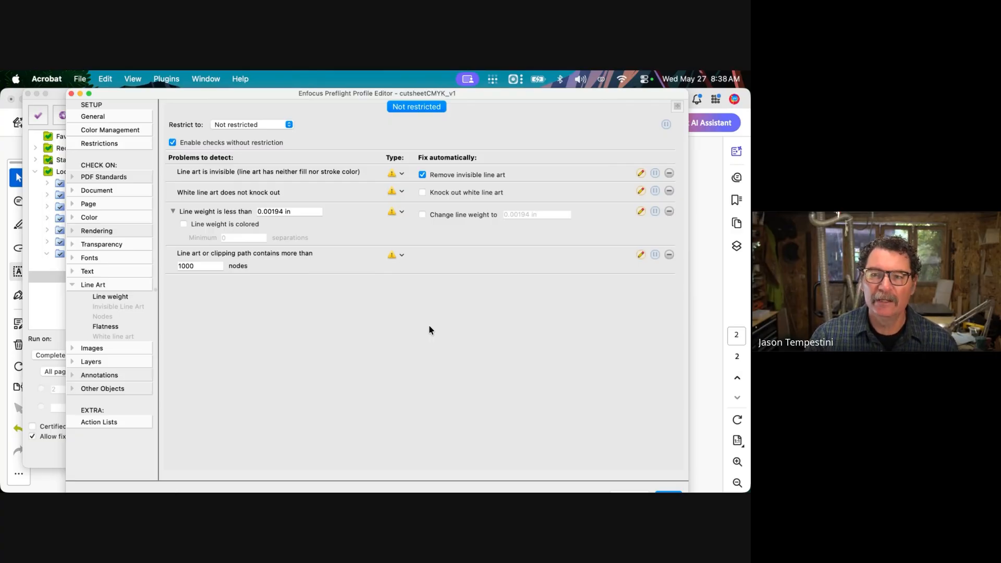
pyautogui.click(669, 254)
pyautogui.click(669, 211)
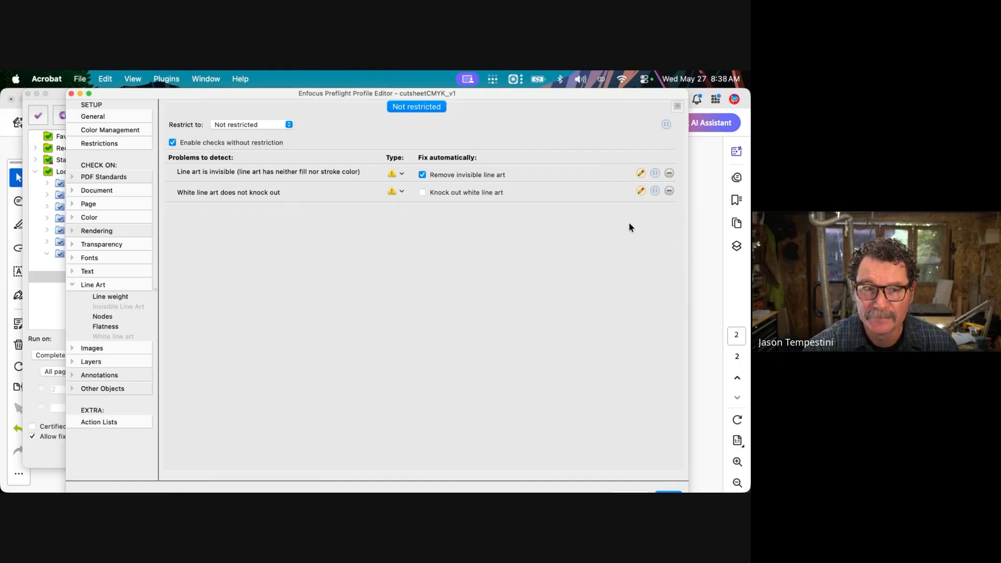
# - Collapse the Line Art category and review the Images category's resolution checks and downsampling fix
pyautogui.click(73, 286)
pyautogui.click(109, 298)
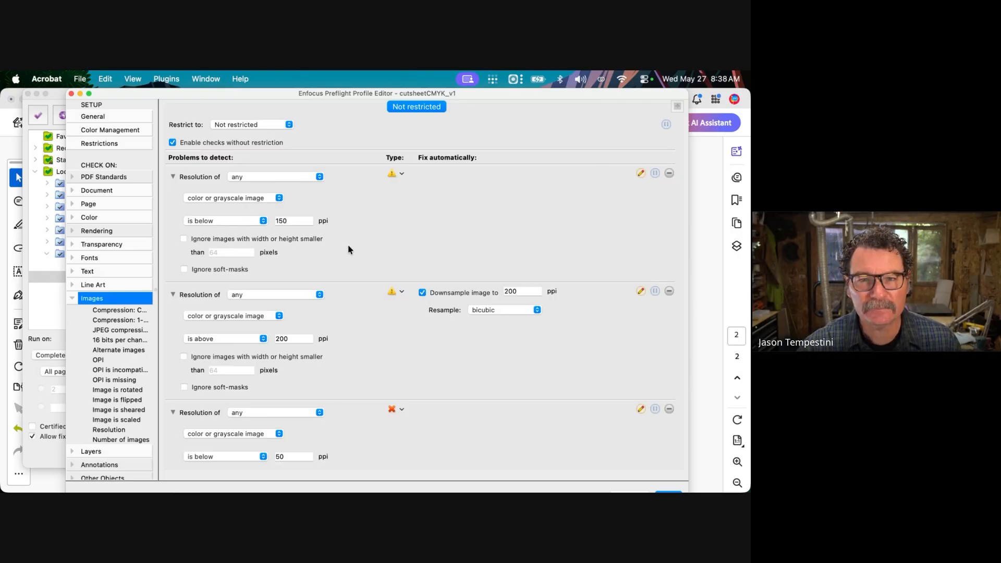
pyautogui.scroll(-2, 413, 270)
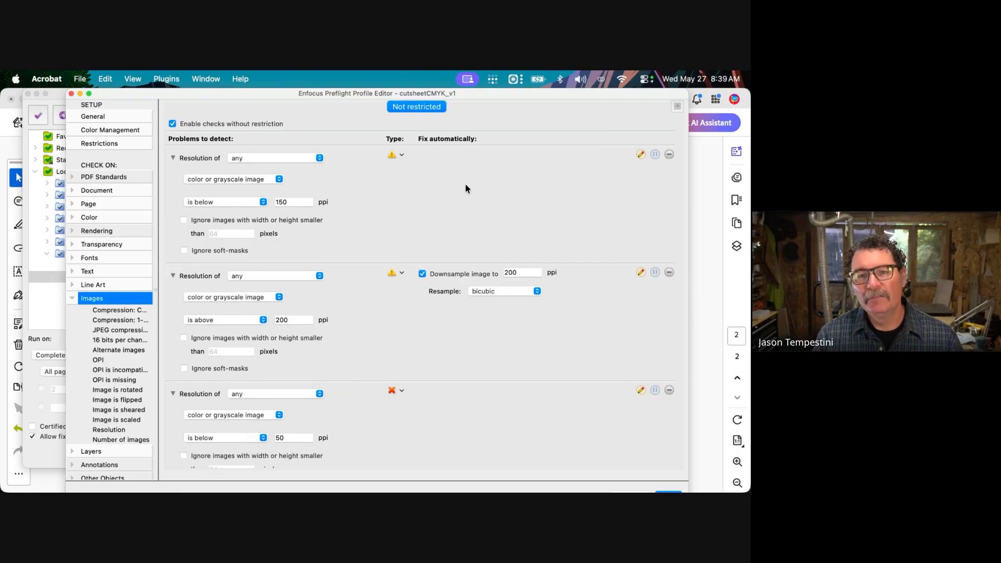
pyautogui.scroll(2, 466, 185)
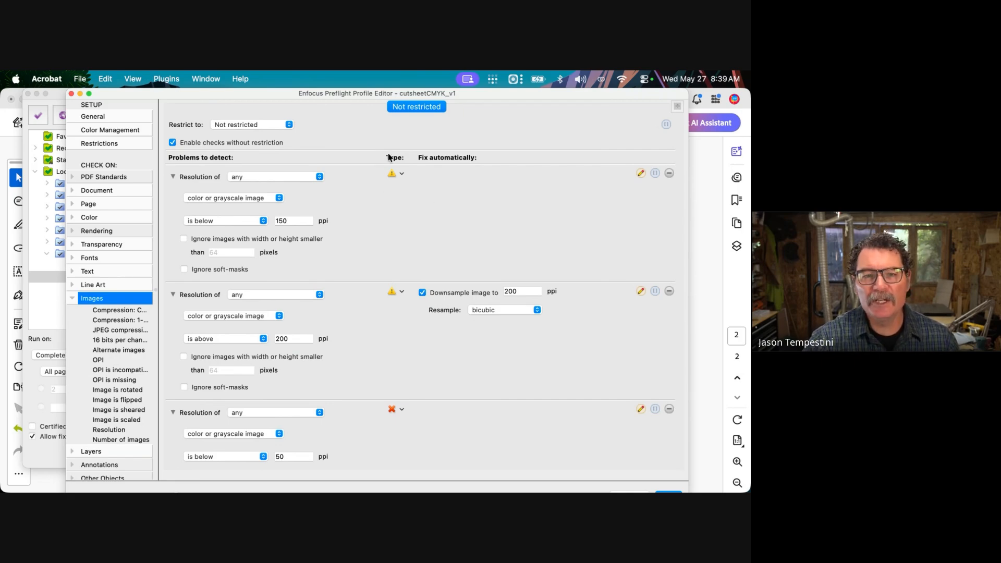
pyautogui.scroll(-3, 355, 207)
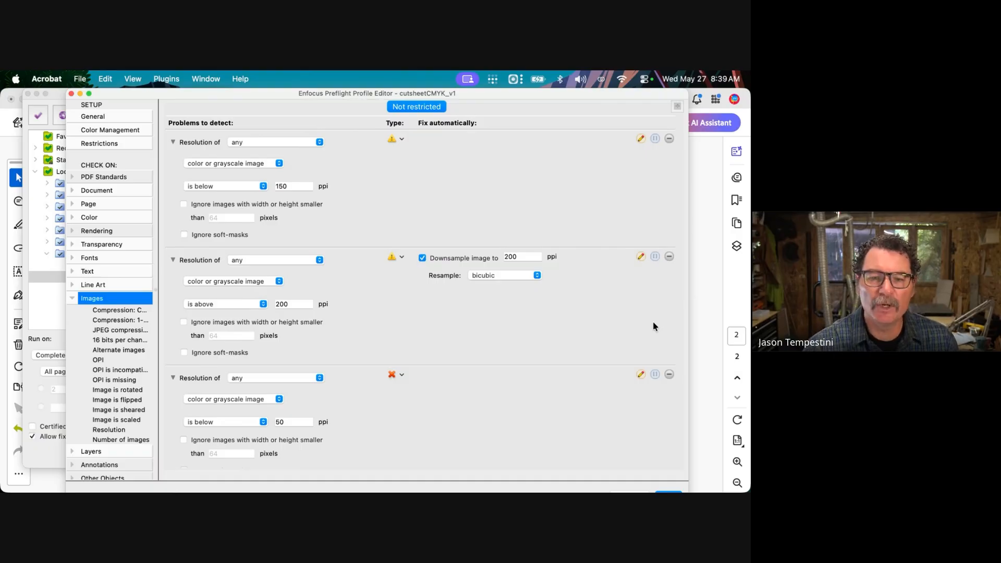
pyautogui.scroll(-1, 654, 326)
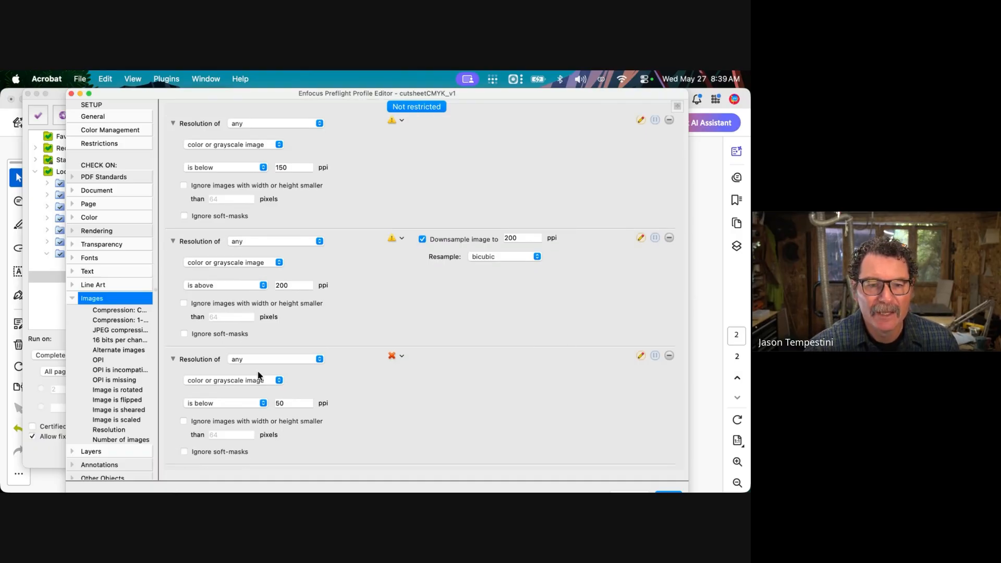
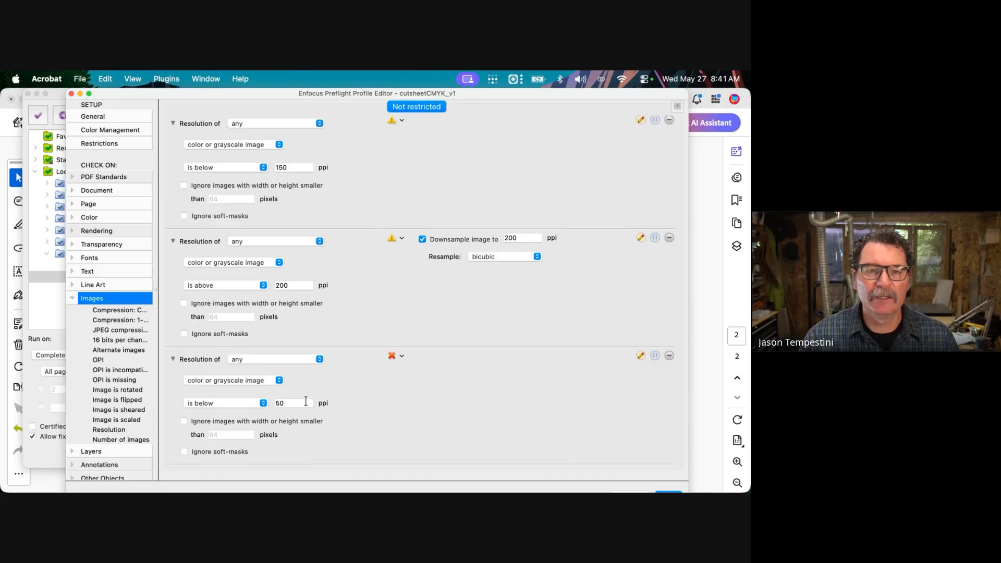
pyautogui.scroll(3, 306, 401)
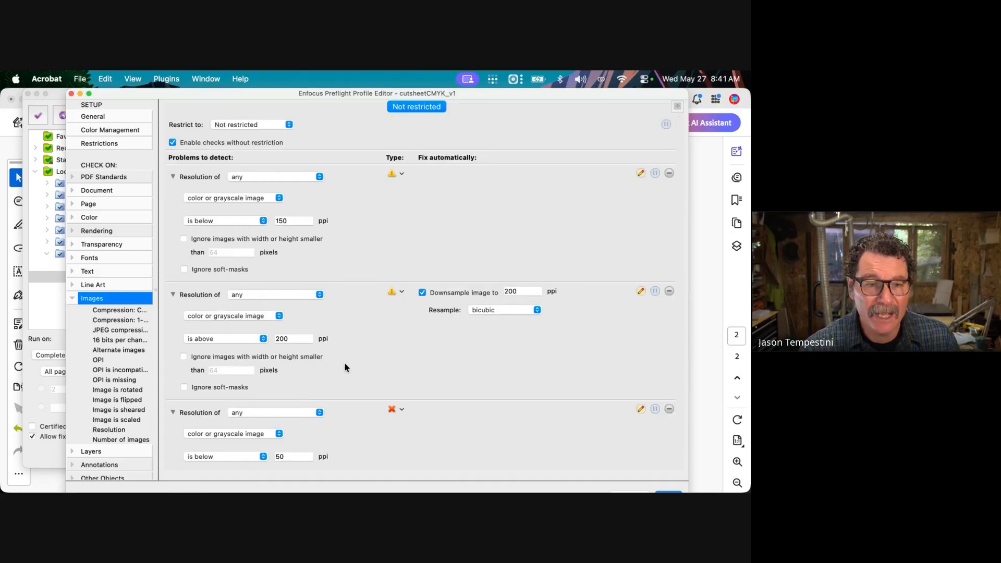
# - Collapse the Images category and review the Layers category's print state check
pyautogui.click(74, 298)
pyautogui.click(98, 311)
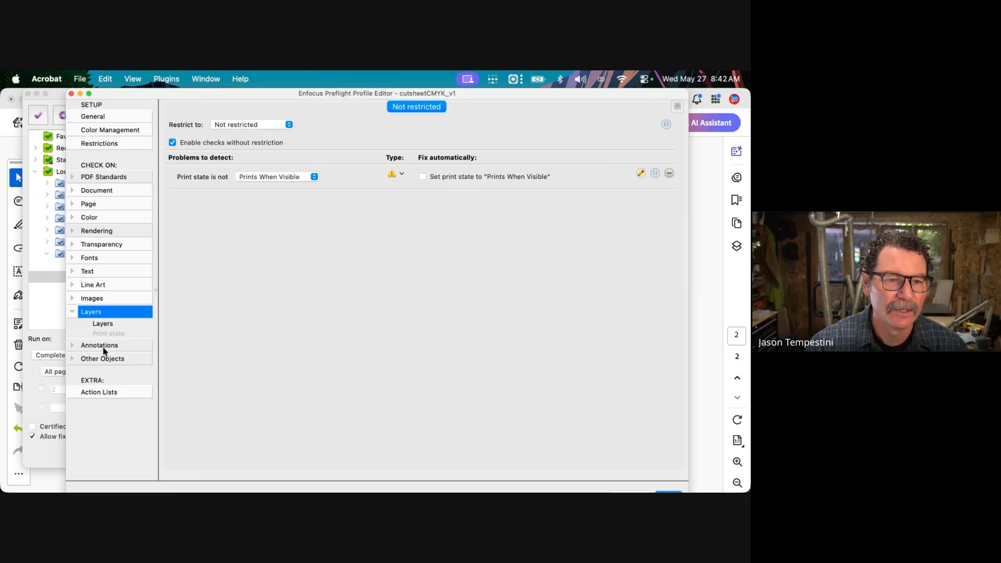
# - Collapse the Layers category and open the profile's "Looks Black and convert to Black" action list in an enlarged editor
pyautogui.click(73, 312)
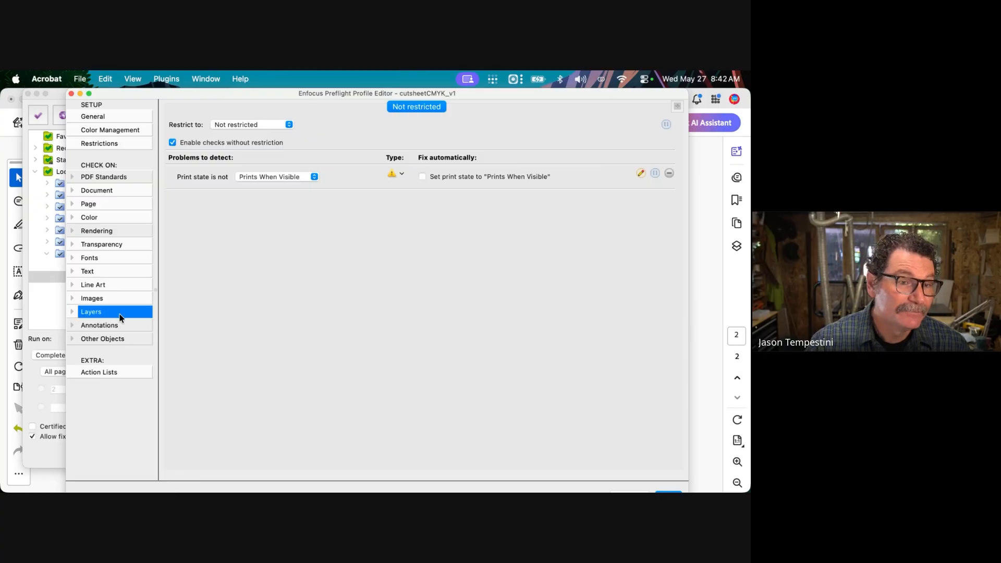
pyautogui.click(114, 373)
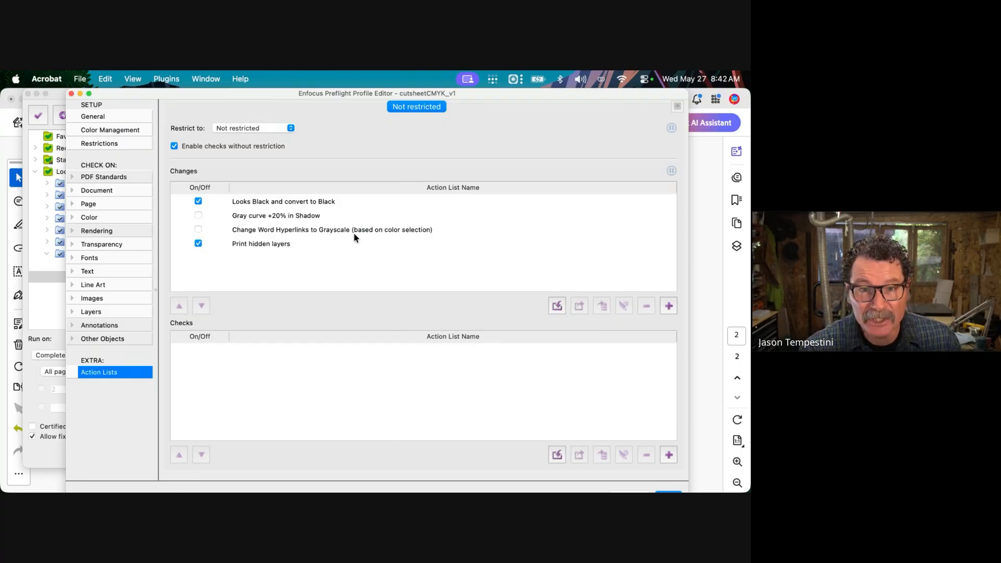
pyautogui.doubleClick(319, 203)
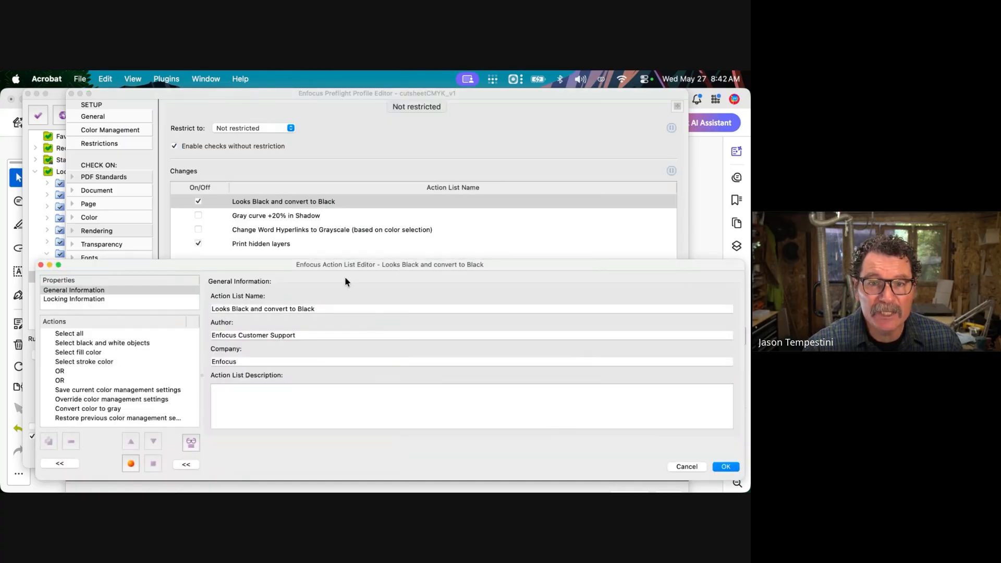
pyautogui.moveTo(345, 263); pyautogui.dragTo(332, 108)
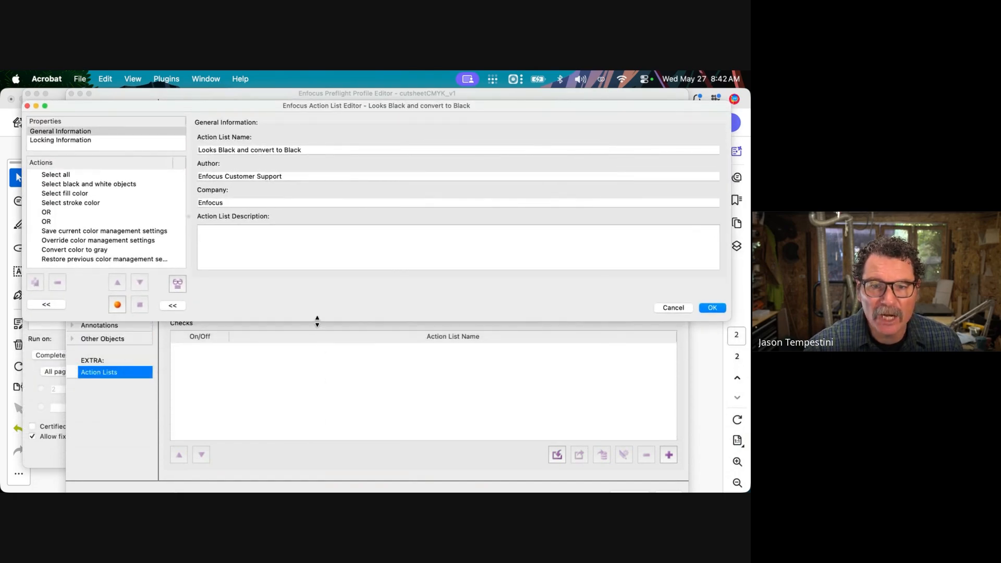
pyautogui.moveTo(317, 322); pyautogui.dragTo(307, 438)
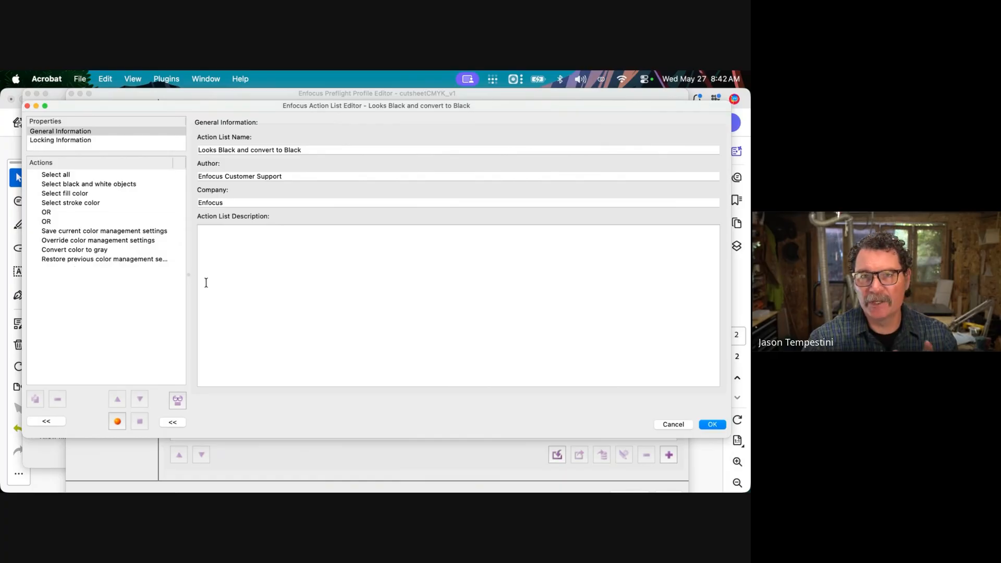
# - Review the action list's color management and Convert color to gray actions, and close its editor
pyautogui.click(132, 240)
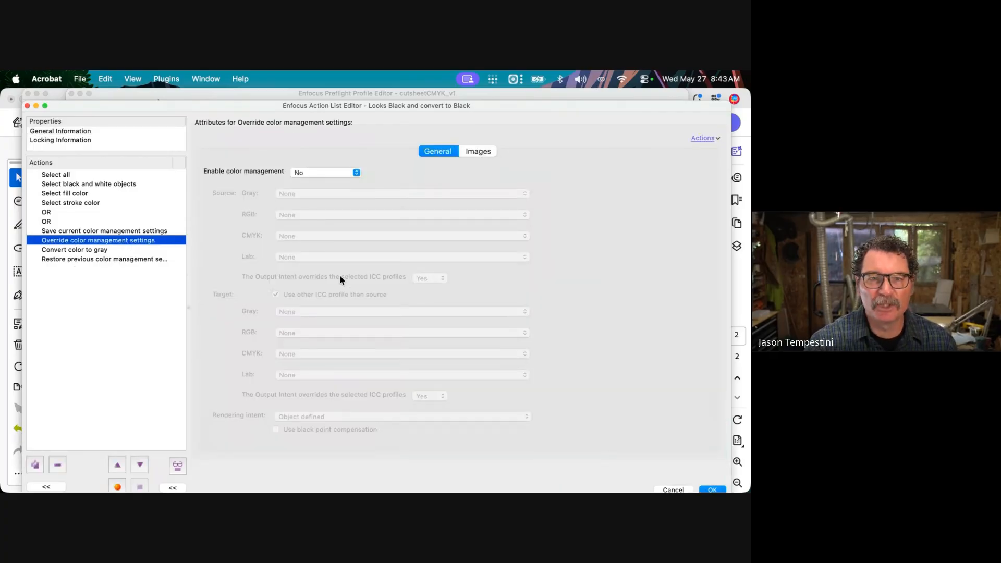
pyautogui.click(74, 232)
pyautogui.click(73, 240)
pyautogui.click(72, 249)
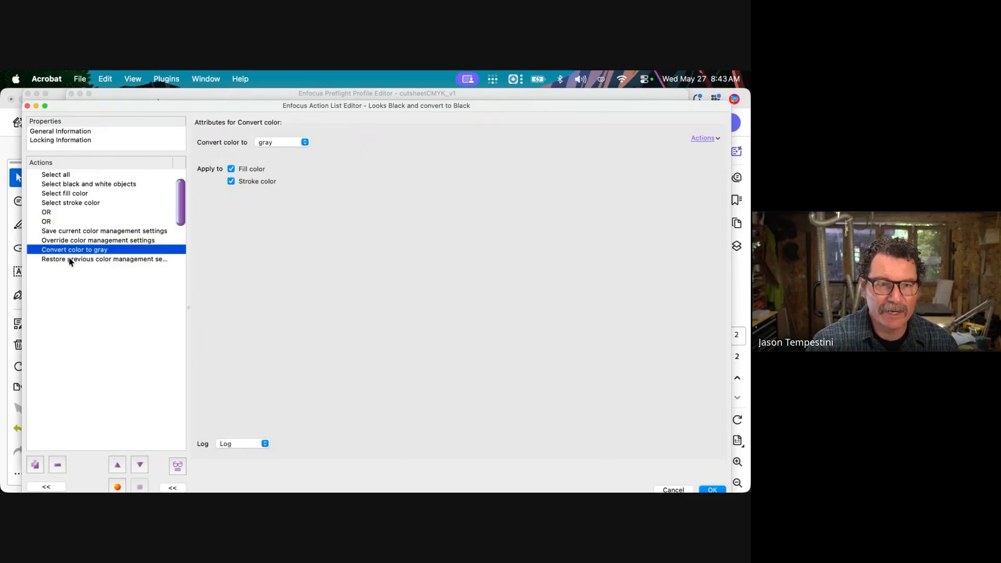
pyautogui.click(69, 259)
pyautogui.press('Return')
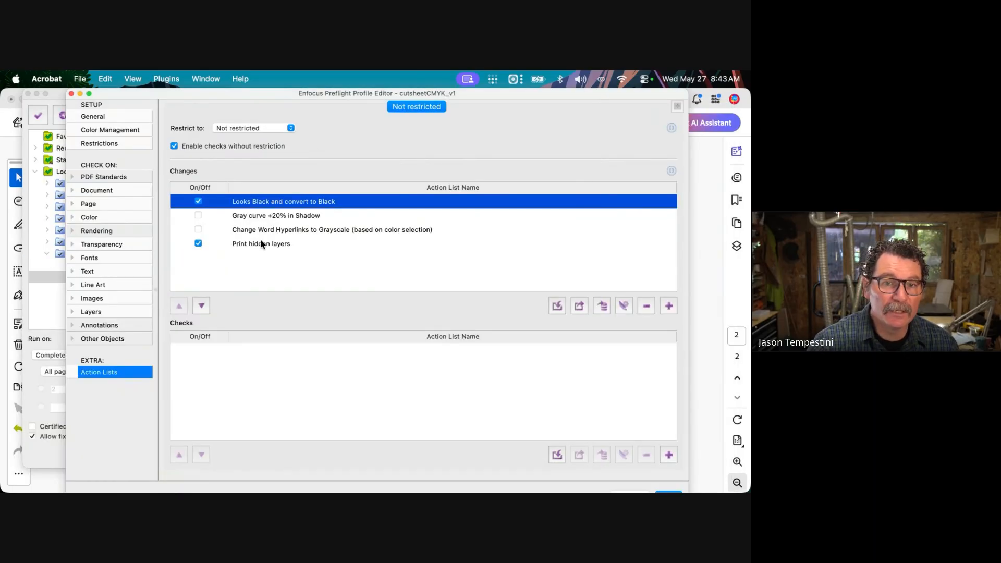
# - Review the "Print hidden layers" action list's layer selection and Change layer properties actions, and close its editor
pyautogui.click(247, 231)
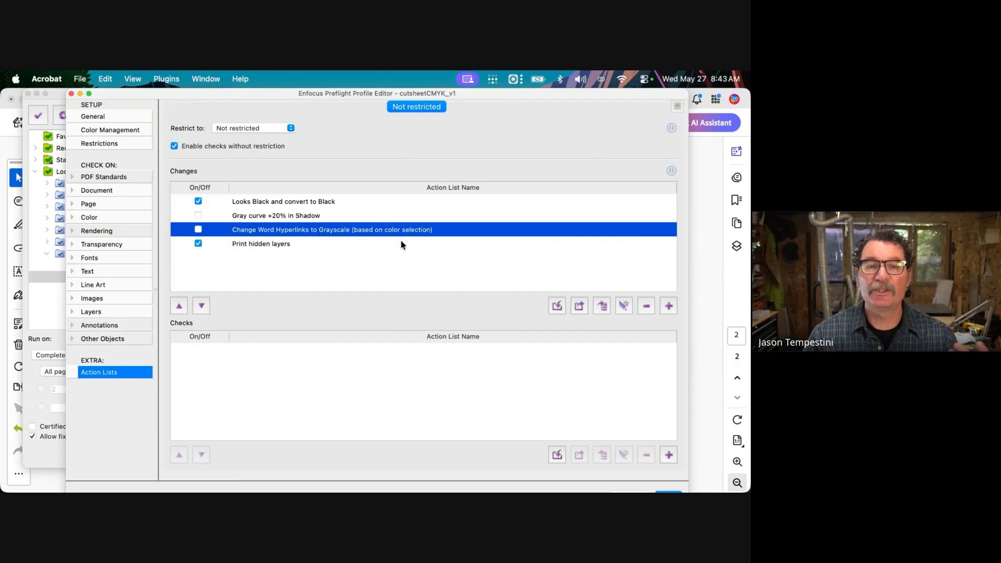
pyautogui.doubleClick(257, 244)
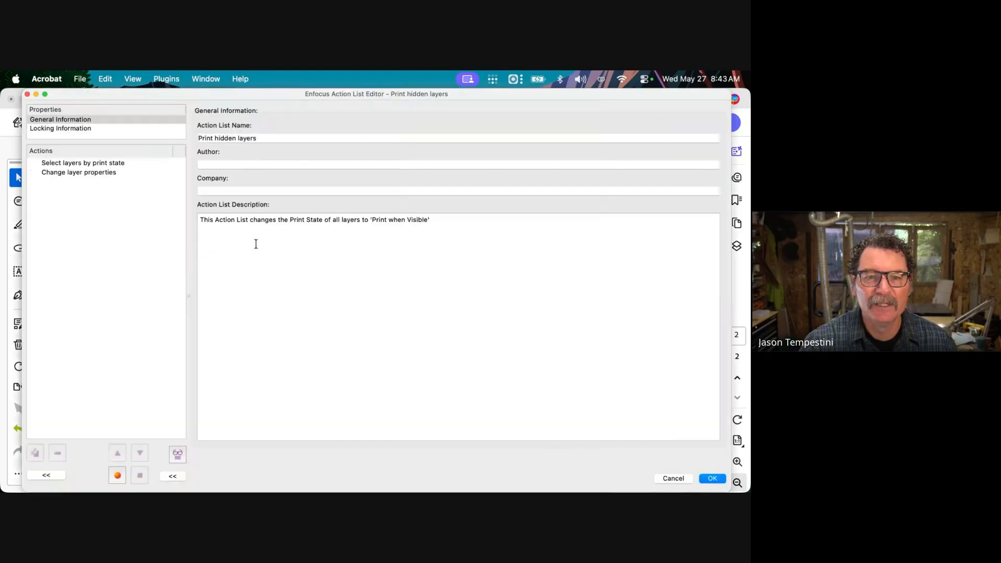
pyautogui.click(96, 165)
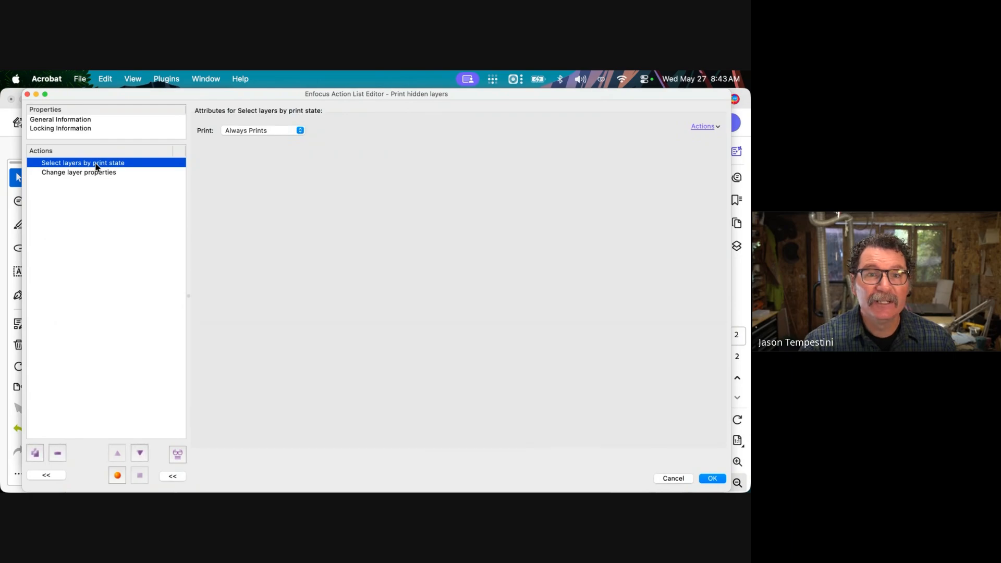
pyautogui.click(96, 173)
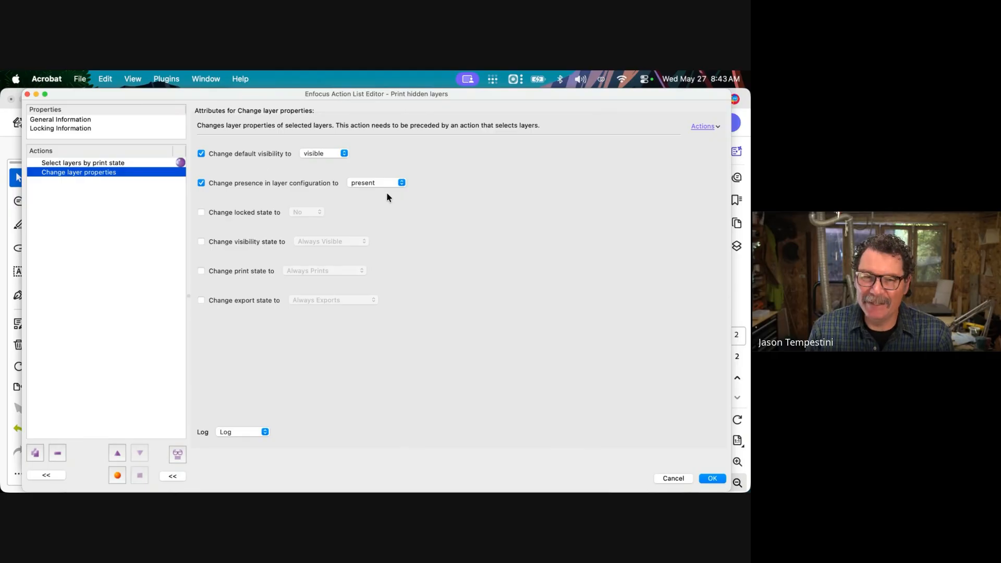
pyautogui.press('Return')
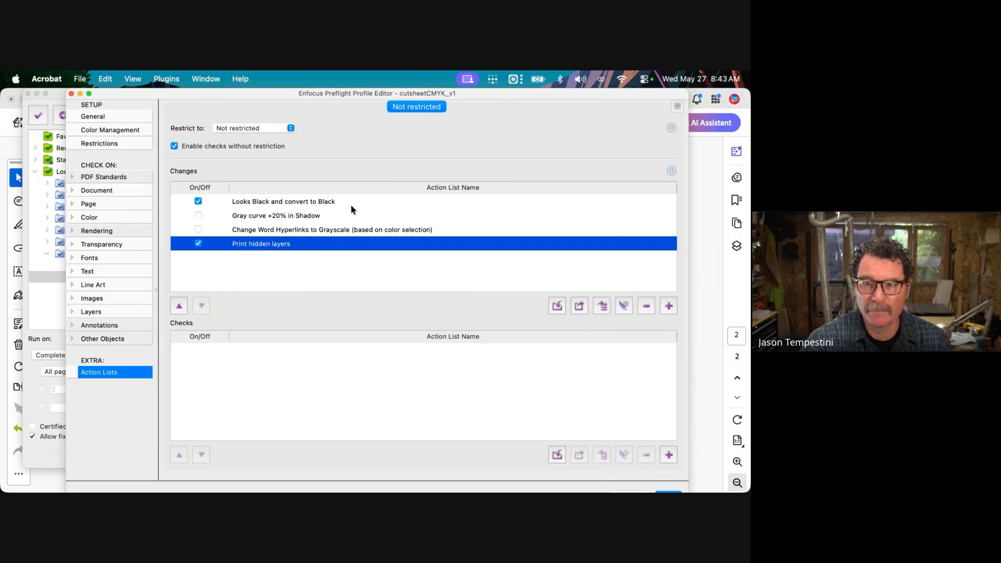
# - Reopen "Looks Black and convert to Black" to view its list of actions, and cancel both it and the profile editor
pyautogui.doubleClick(295, 203)
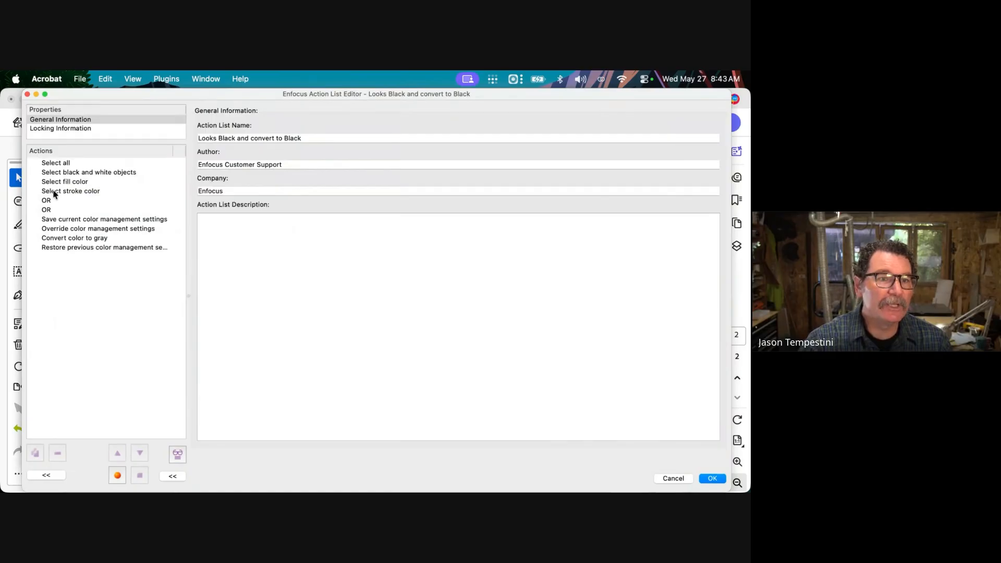
pyautogui.click(669, 478)
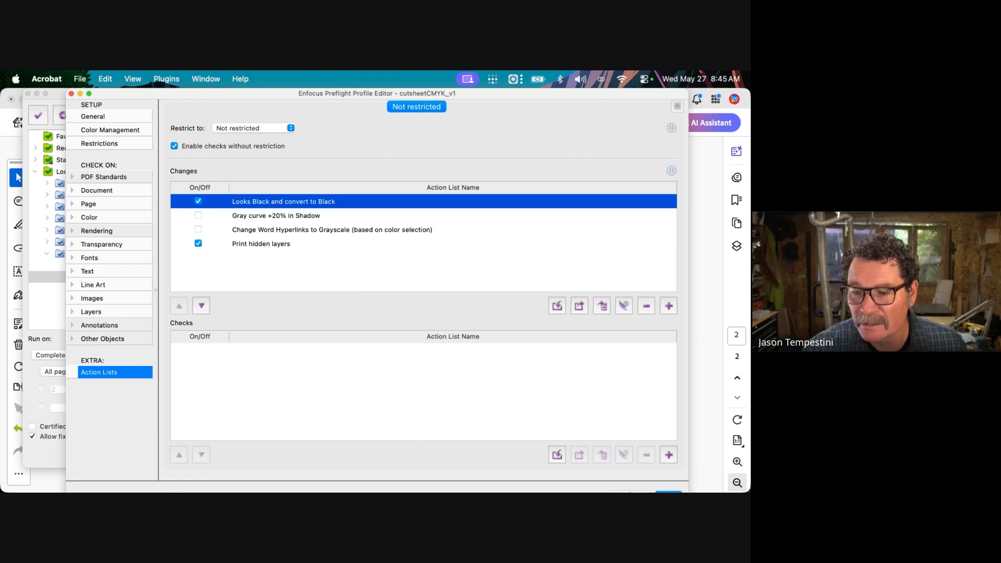
pyautogui.click(629, 491)
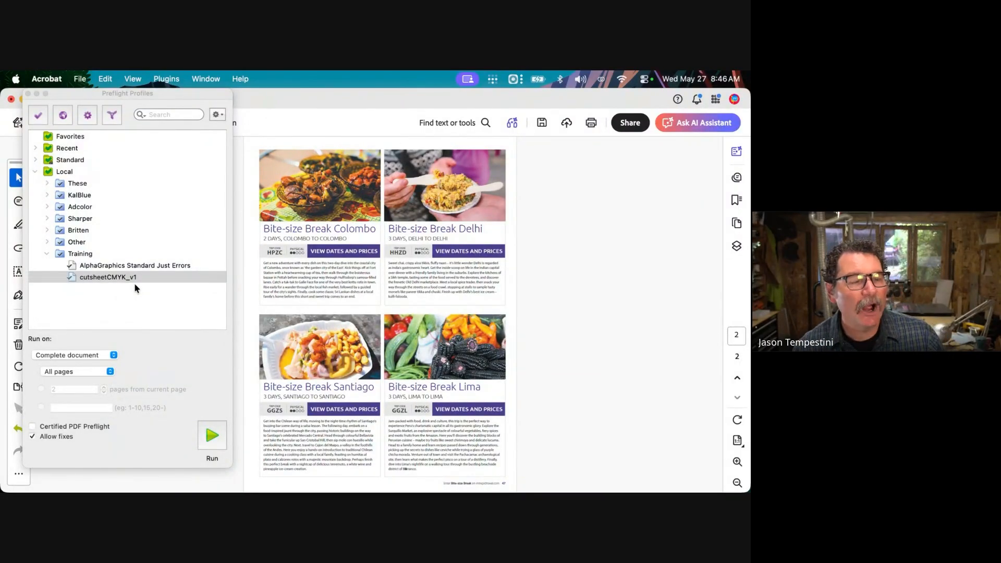
# - Reopen the cutsheetCMYK_v1 profile for editing and review the available and active checks in the Color category
pyautogui.doubleClick(134, 282)
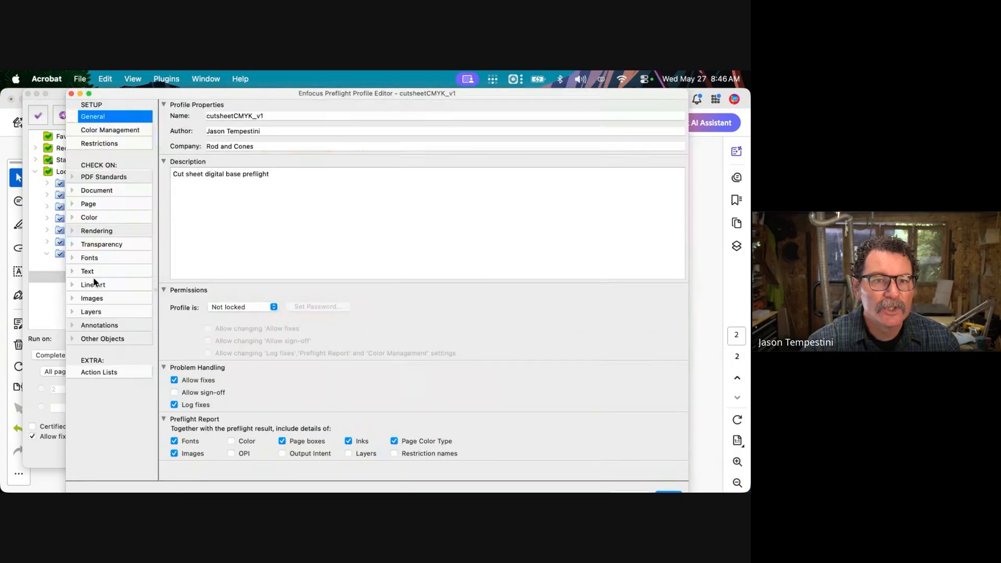
pyautogui.click(99, 219)
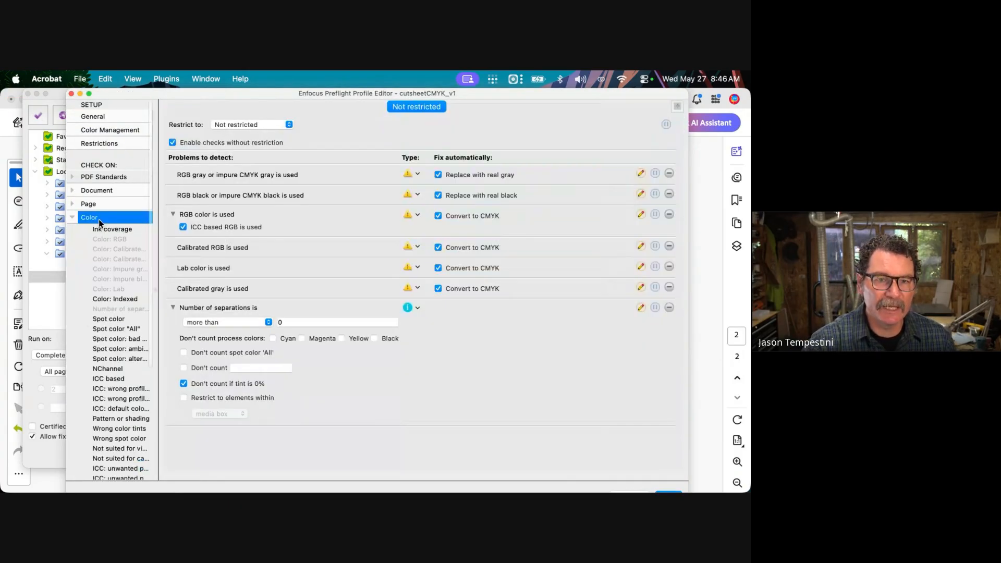
pyautogui.scroll(-10, 123, 339)
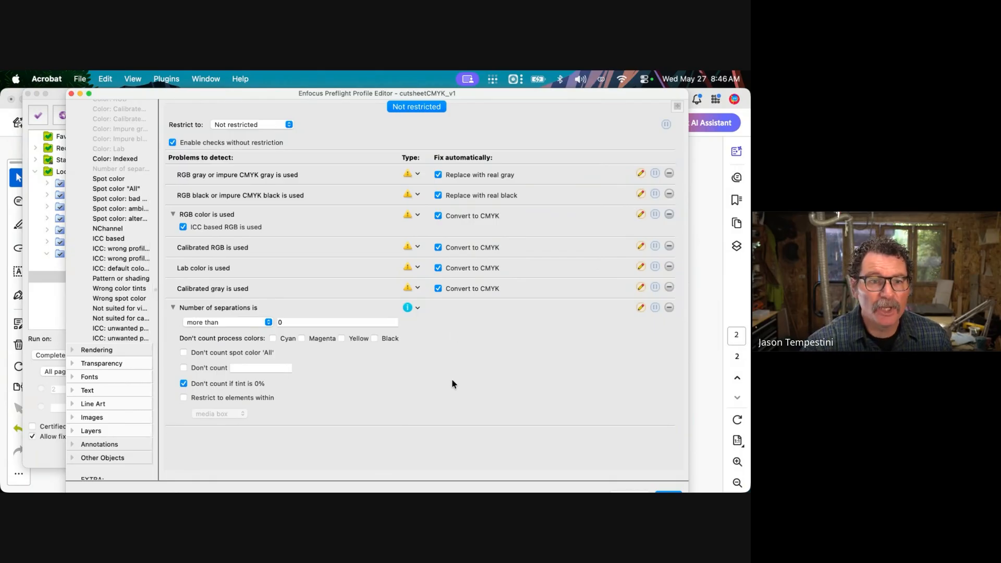
# - Add an ICC based color check to the Color category, remove it again, and collapse the category
pyautogui.click(102, 239)
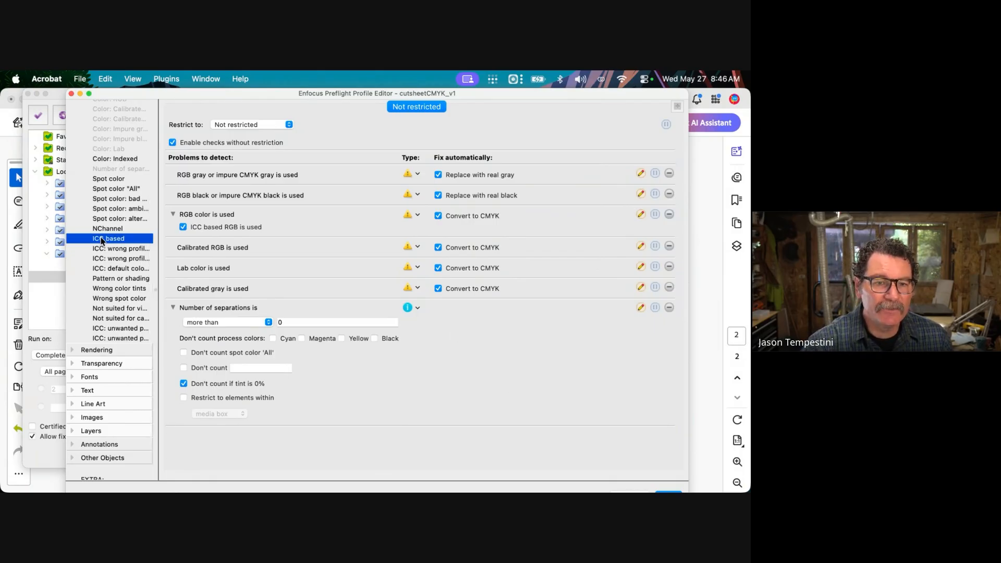
pyautogui.doubleClick(102, 239)
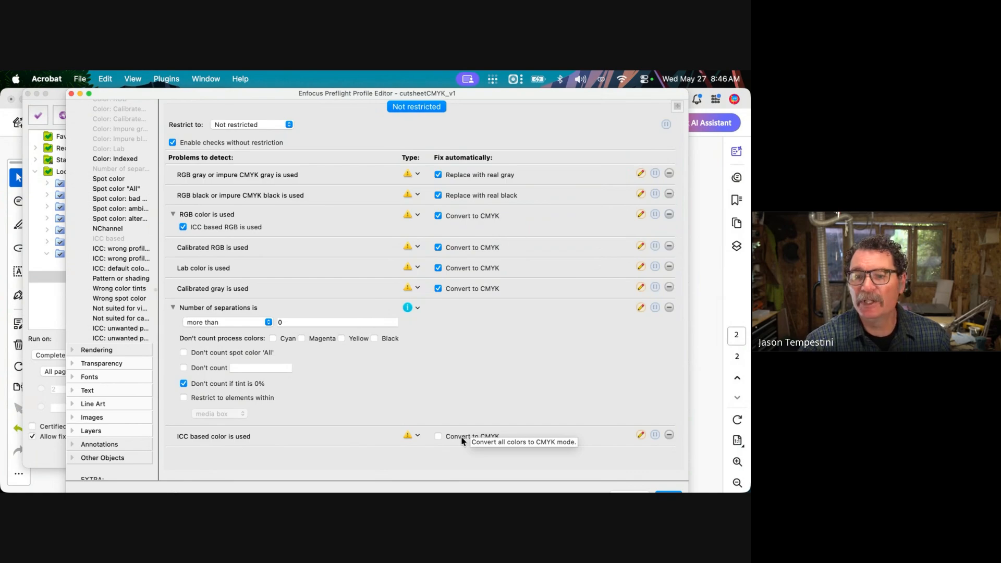
pyautogui.click(670, 434)
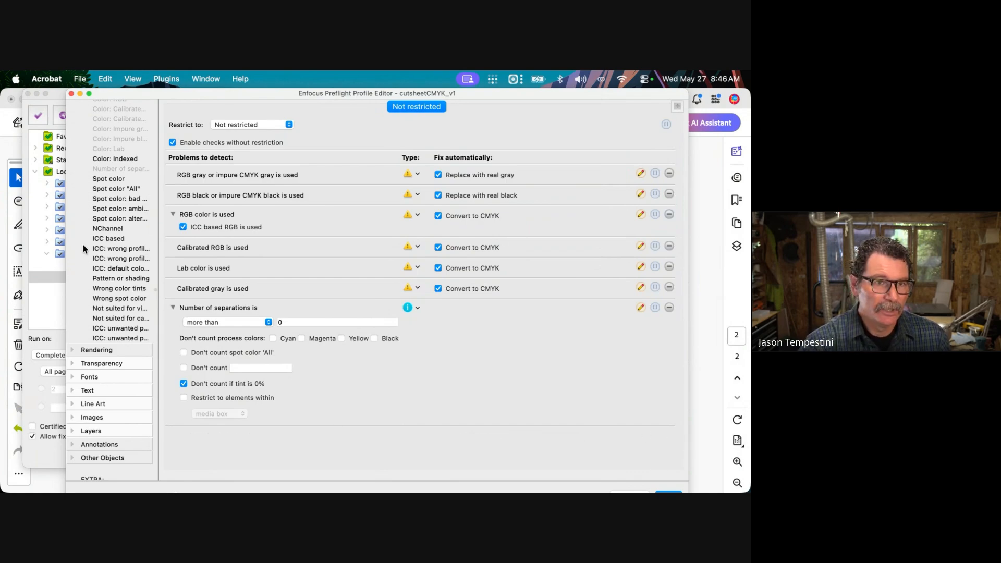
pyautogui.scroll(5, 146, 268)
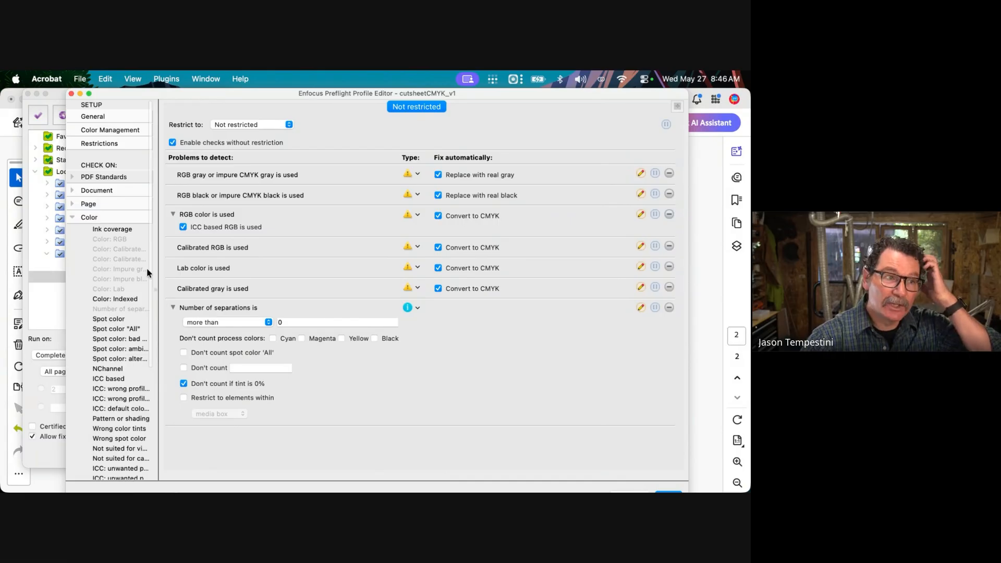
pyautogui.click(72, 217)
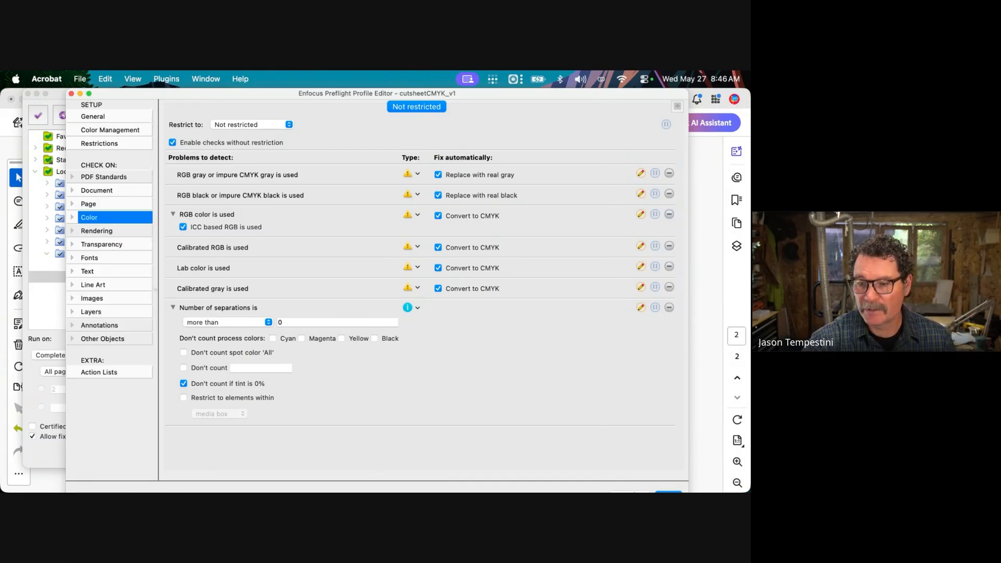